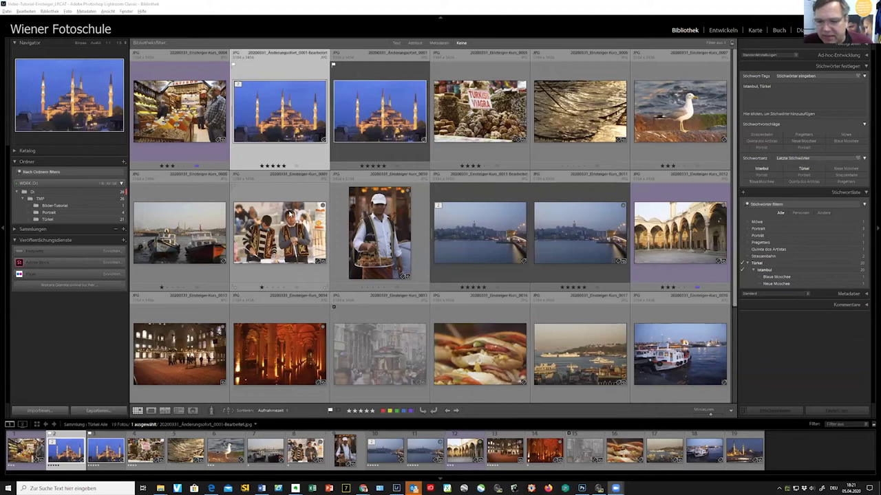
- Show all photos in the D: folder and open 20200331_Änderungsofort_0001-Bearbeitet.jpg in Loupe view
scroll(379, 206, down, 1)
scroll(413, 203, up, 1)
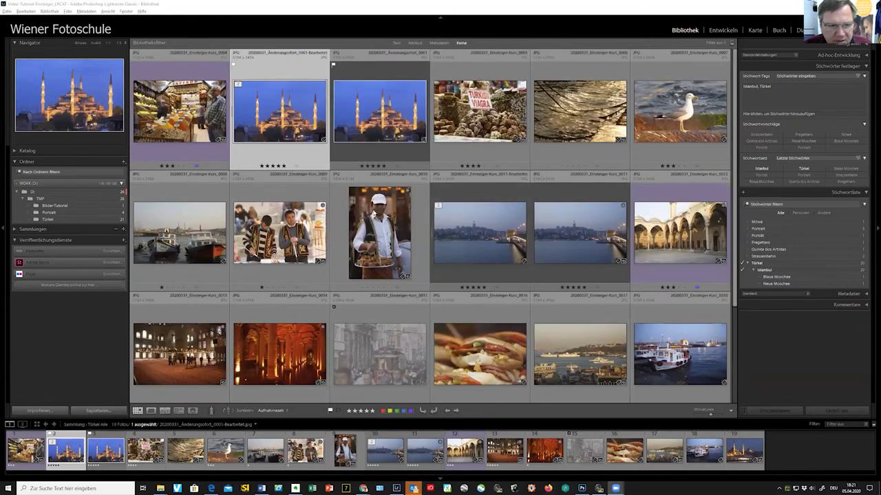
click(59, 195)
scroll(344, 233, down, 3)
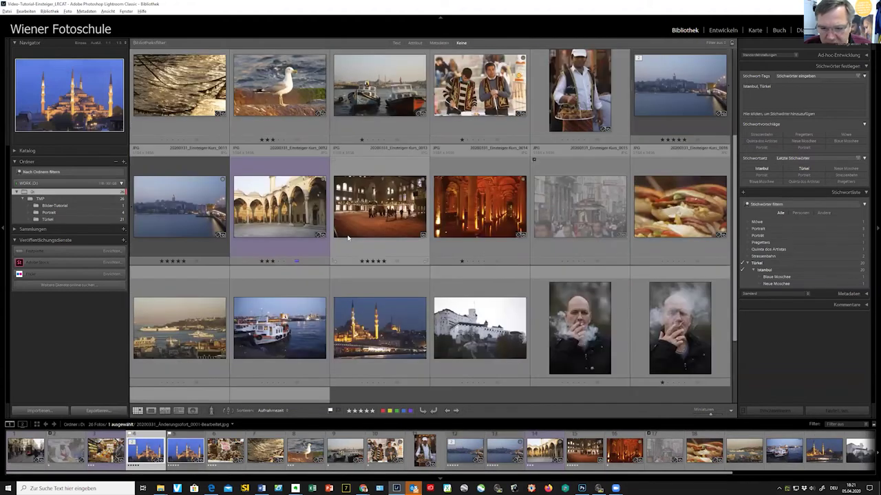
scroll(348, 238, up, 3)
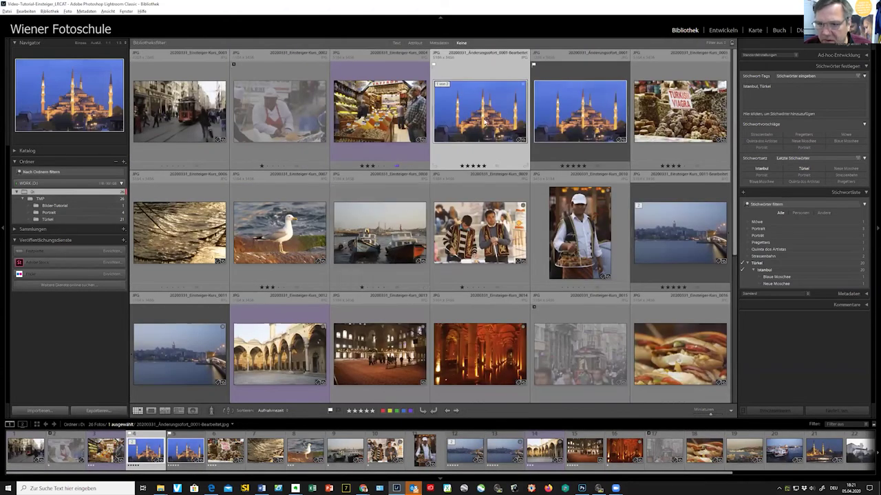
double_click(484, 120)
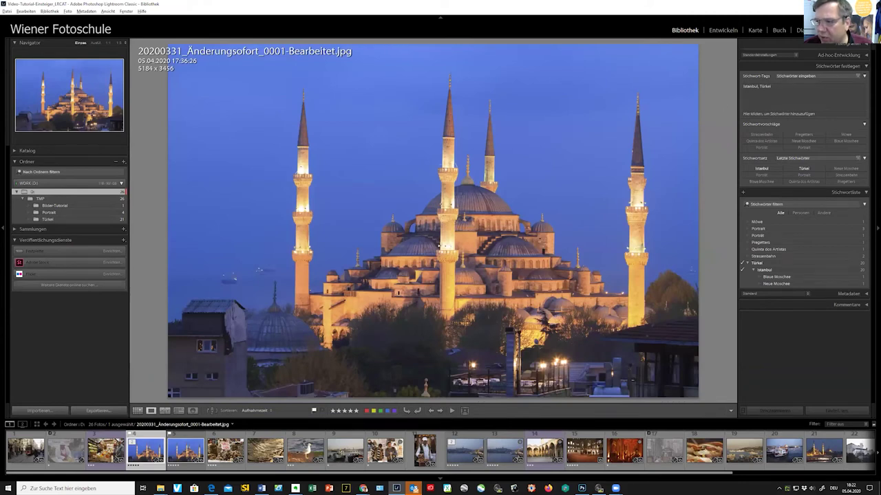
- Switch to the Print module and open the Canon PRO-1 printer's properties from the page setup
key(ctrl+alt+p)
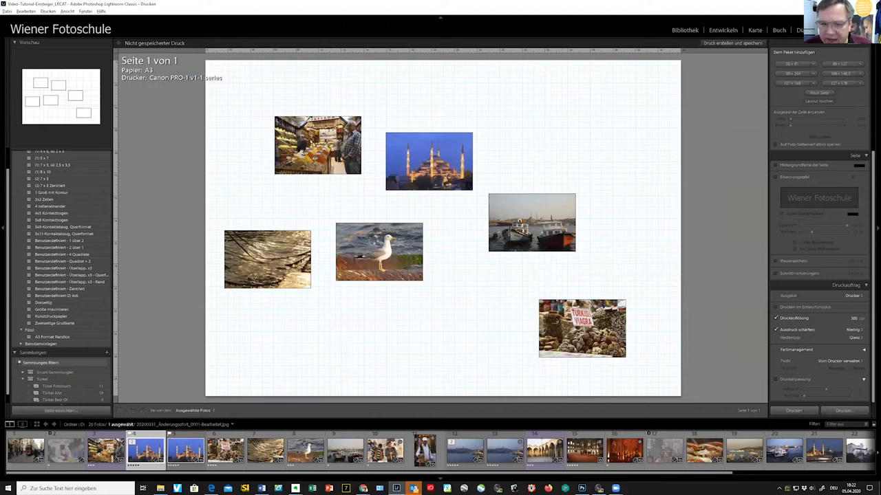
click(45, 411)
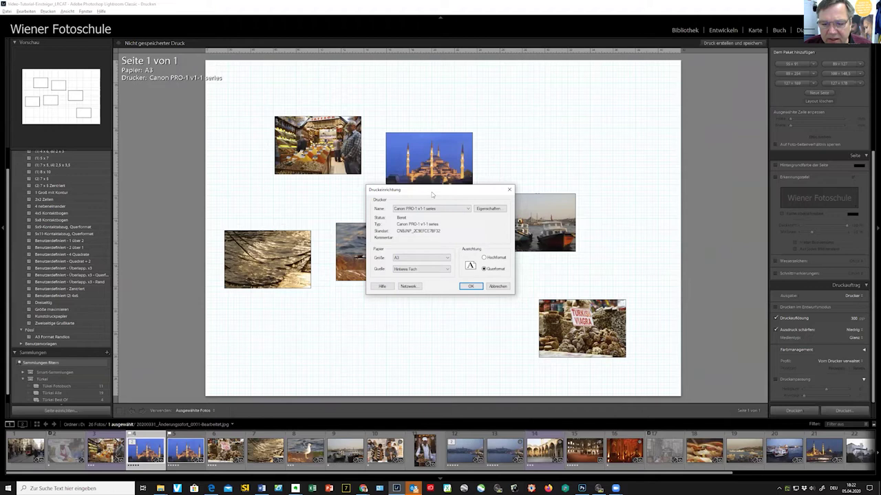
drag(431, 192, 316, 79)
click(370, 97)
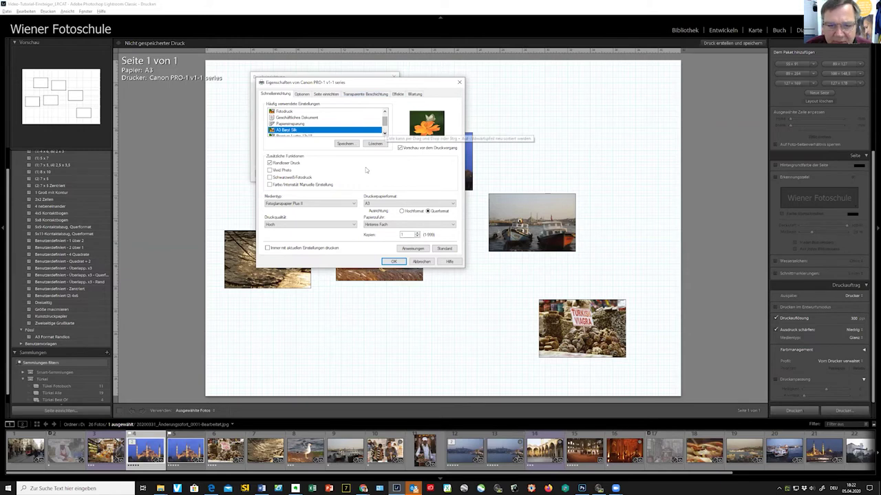
- Choose Fotoglanzpapier Plus II as the photo paper media type and check the print quality setting
click(289, 203)
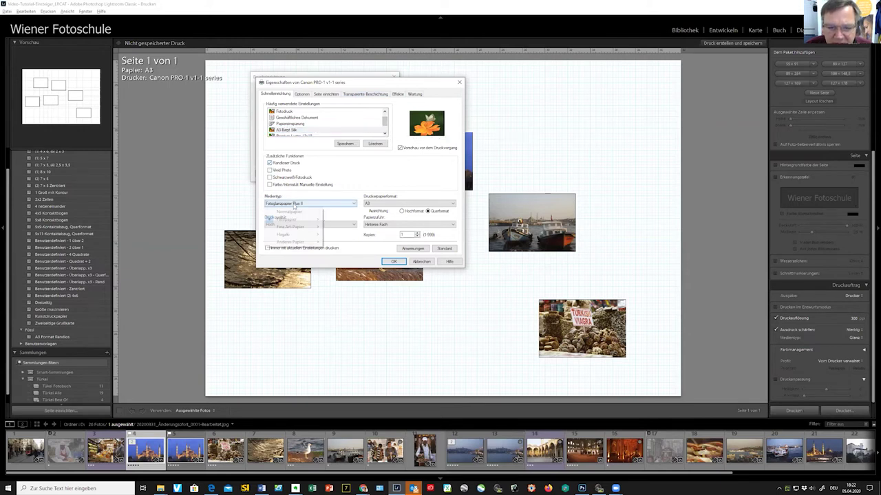
mouse_move(298, 220)
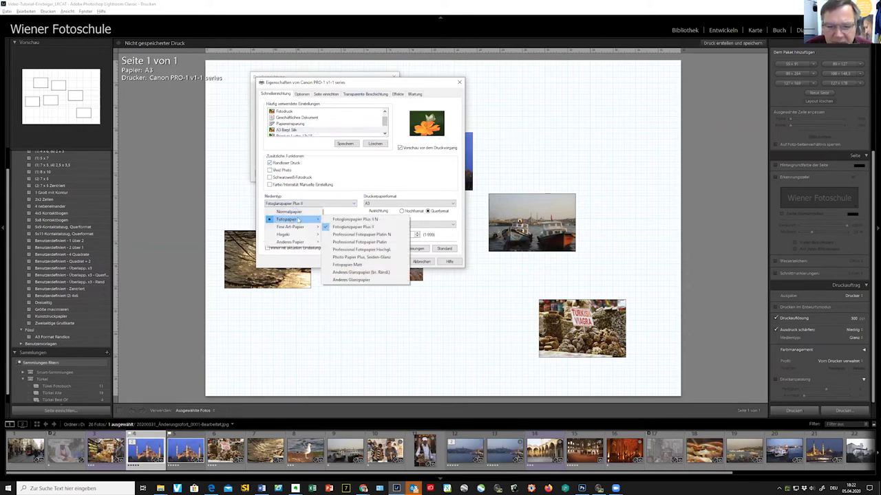
click(344, 227)
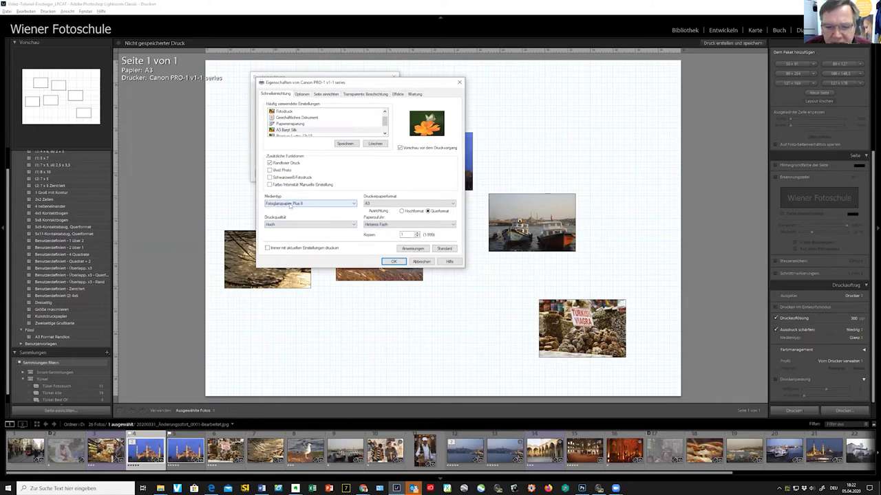
click(269, 227)
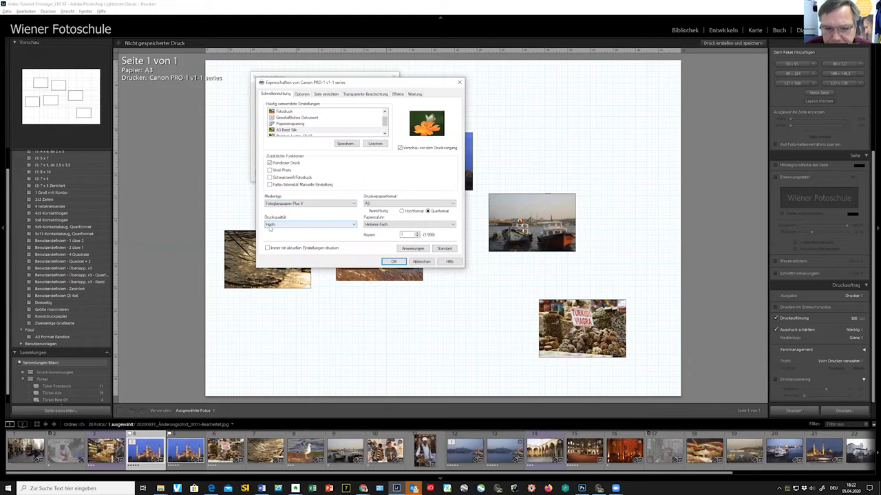
- Review the printer's media options and page layout settings, and accept the properties and print setup dialogs
click(307, 94)
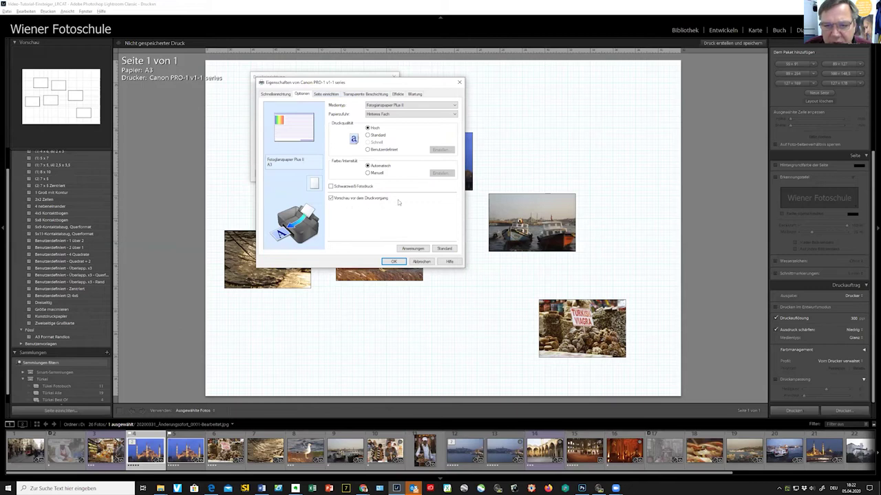
click(329, 94)
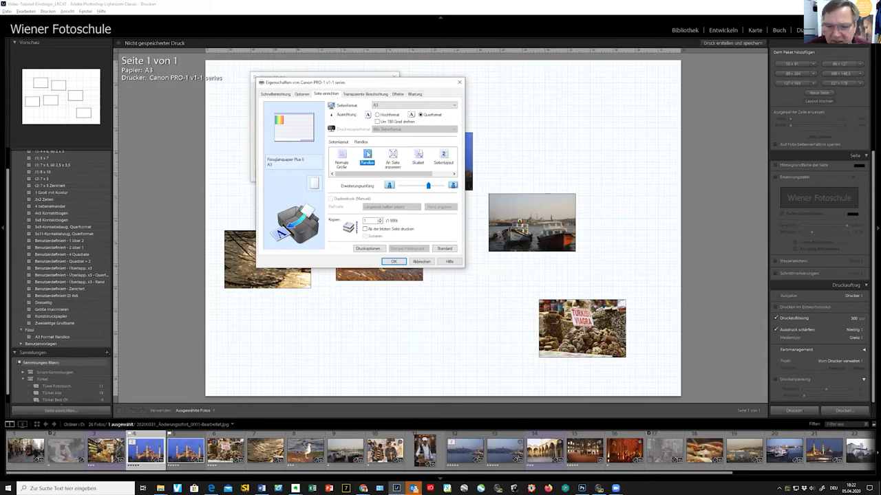
click(399, 262)
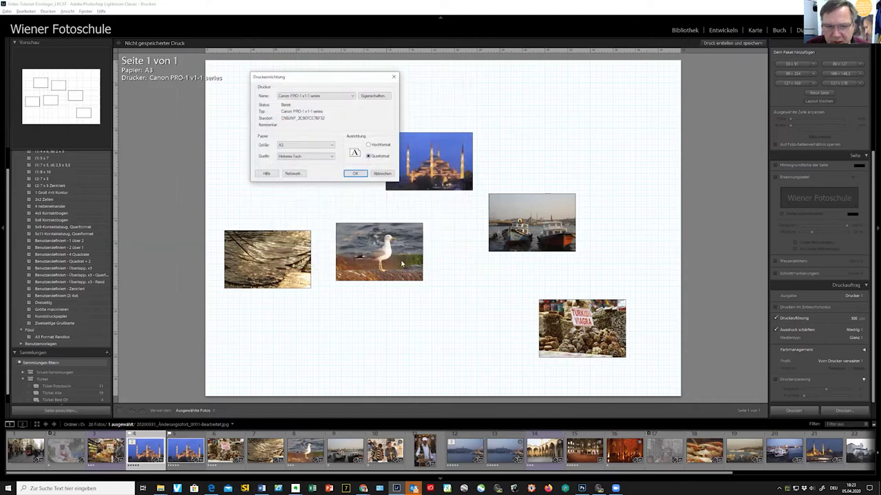
click(354, 174)
drag(870, 192, 872, 96)
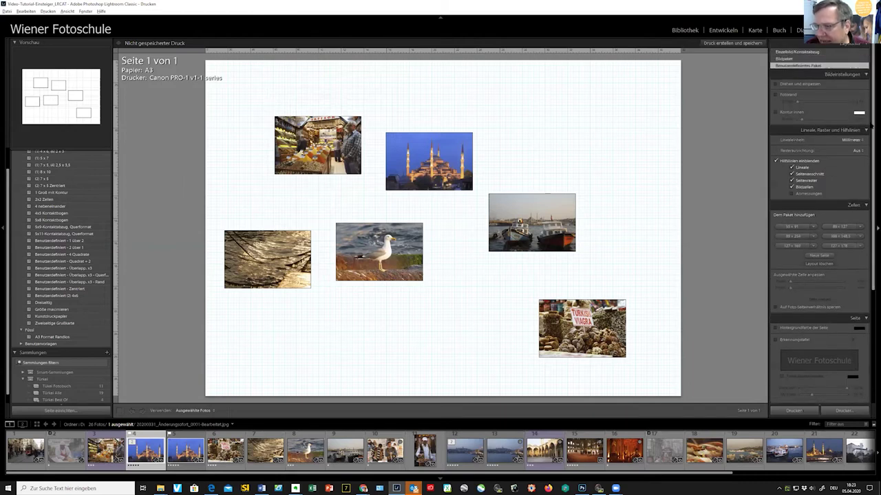
- Switch to the Develop module and raise the mosque photo's sharpening amount to 74 in the Details settings
click(724, 30)
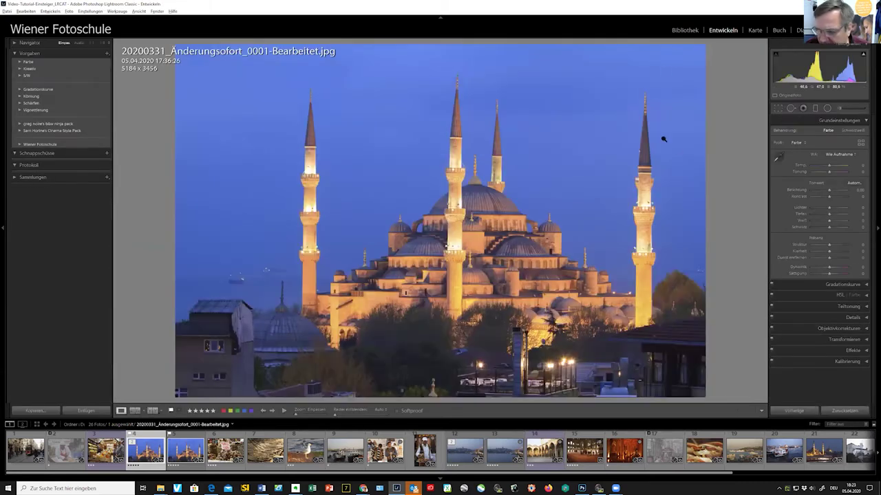
click(866, 318)
drag(871, 264, 869, 311)
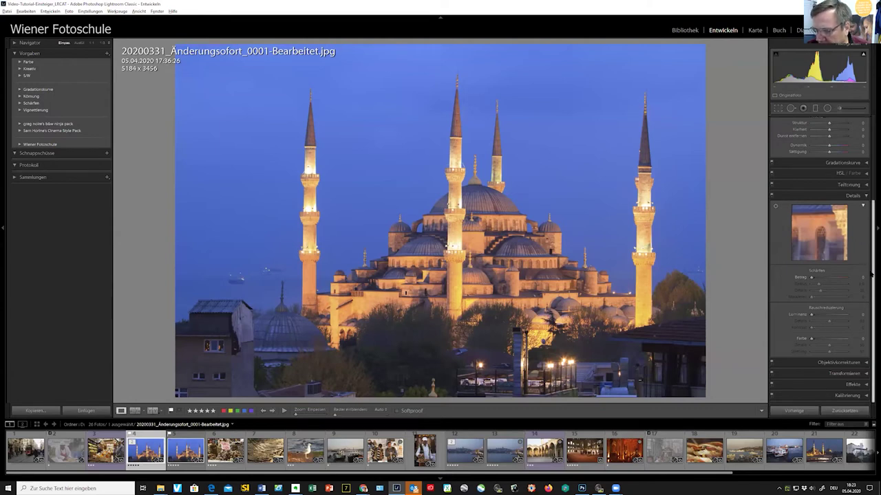
drag(814, 279, 831, 279)
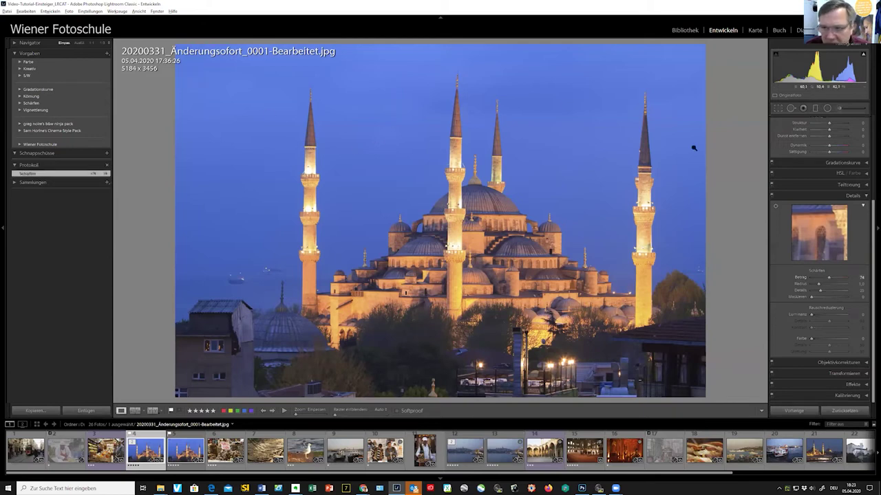
- Compare the mosque photo before and after at 1:1, set sharpening amount to 52 and radius to 1,2, and raise the detail
click(405, 186)
key(shift+y)
drag(530, 230, 447, 172)
mouse_move(833, 278)
mouse_down()
mouse_move(820, 288)
mouse_move(829, 293)
mouse_up()
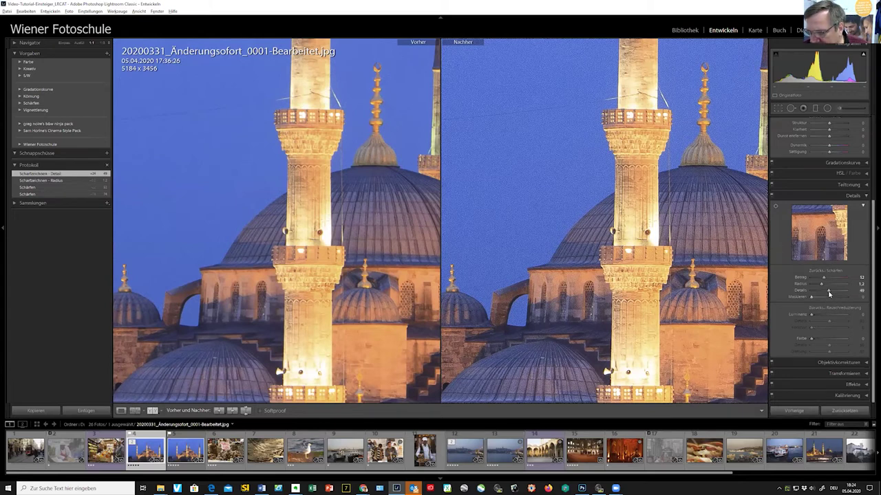
- Set the mosque photo's sharpening detail to 46 and masking to 30, and show the whole image
alt+click(828, 293)
drag(828, 292, 829, 293)
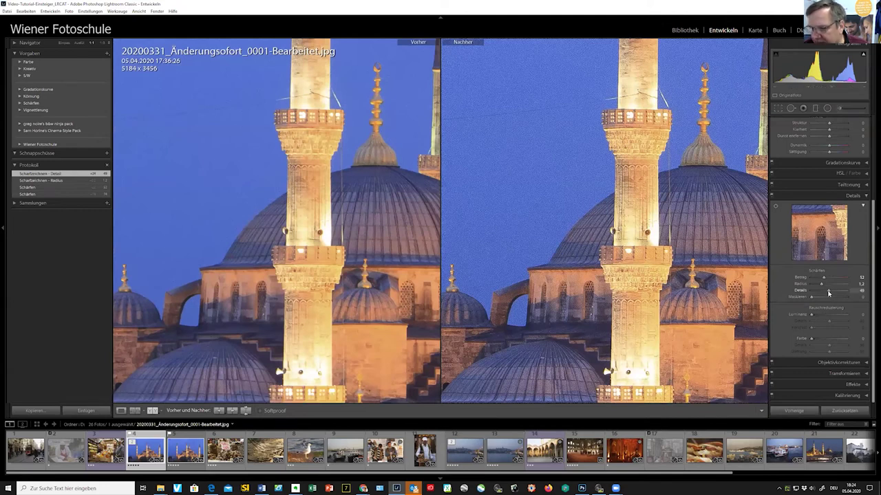
mouse_move(828, 293)
mouse_down()
mouse_move(813, 298)
mouse_move(822, 300)
mouse_up()
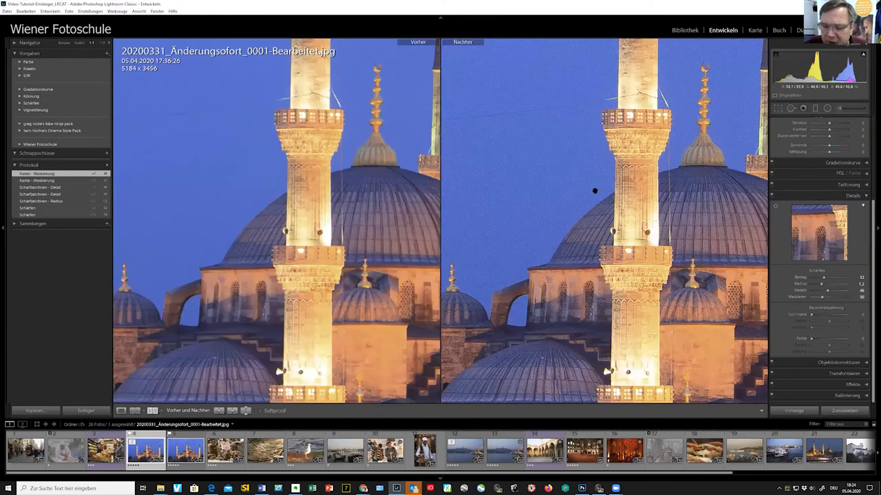
click(535, 165)
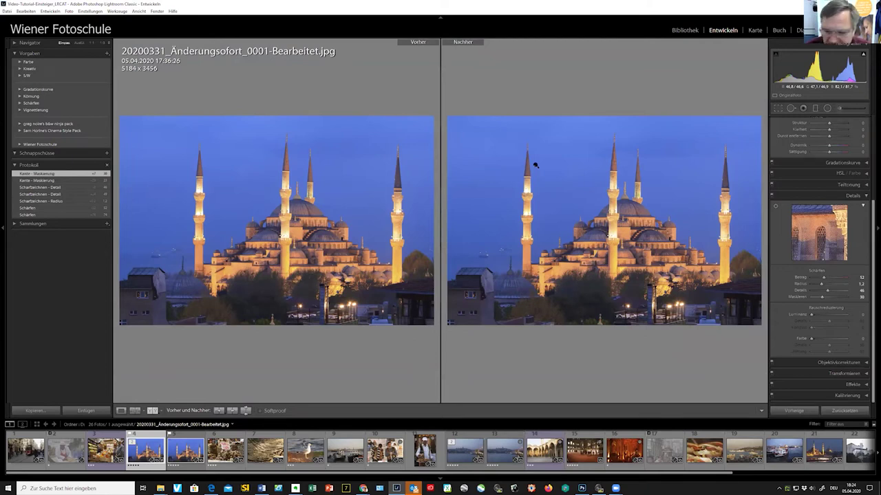
- Sharpen 20200331_Einsteiger-Kurs_0002.jpg in a close single view with amount 22, radius 1,2, detail 17 and masking 36
click(52, 451)
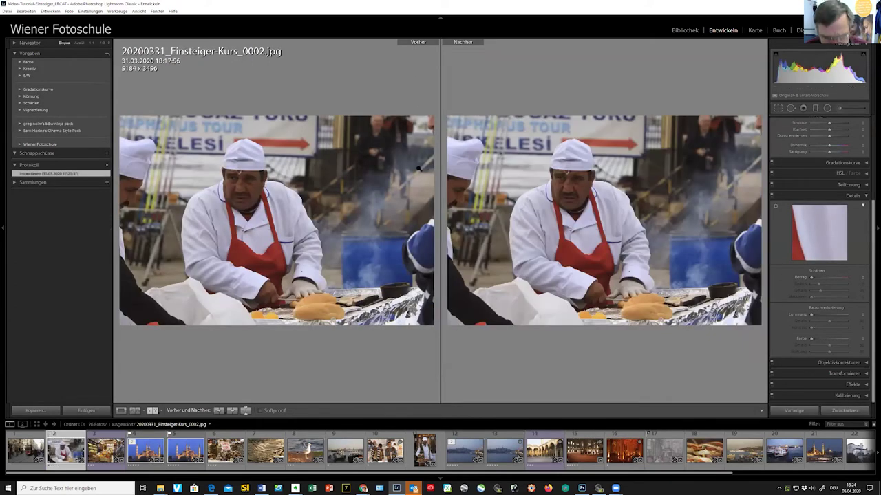
key(y)
drag(410, 228, 513, 338)
drag(811, 277, 824, 298)
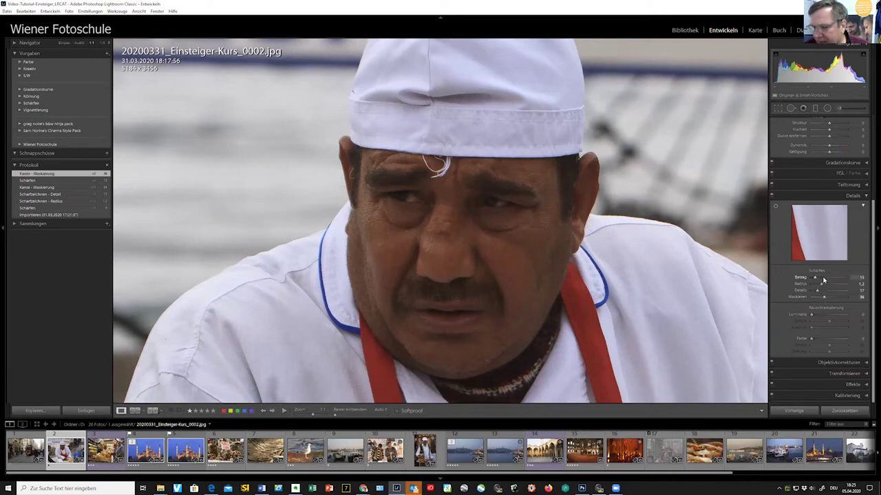
click(824, 281)
drag(824, 280, 819, 278)
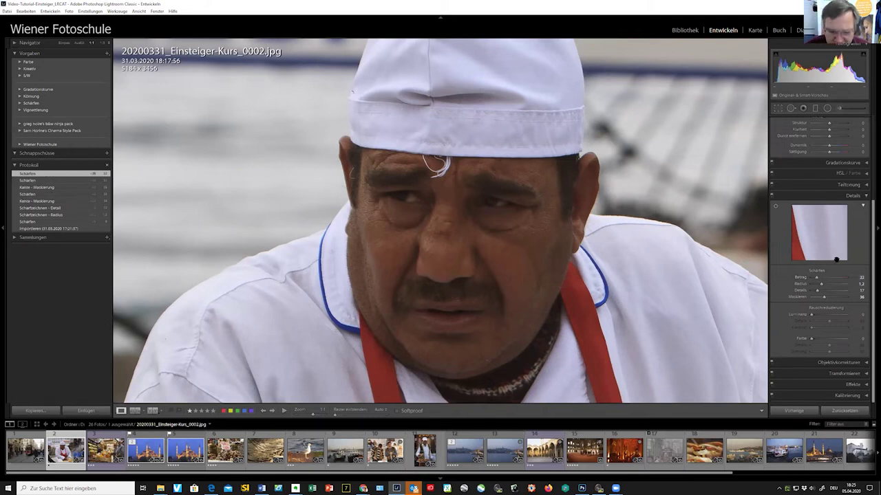
key(g)
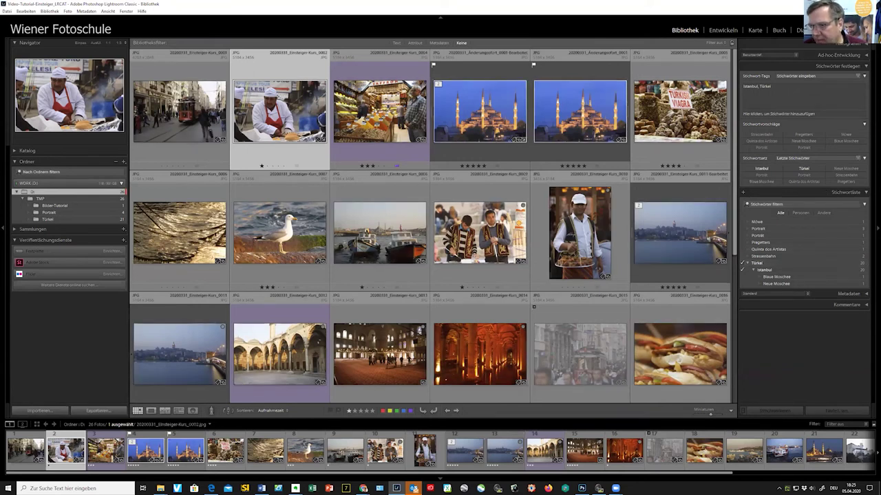
key(ctrl+alt+p)
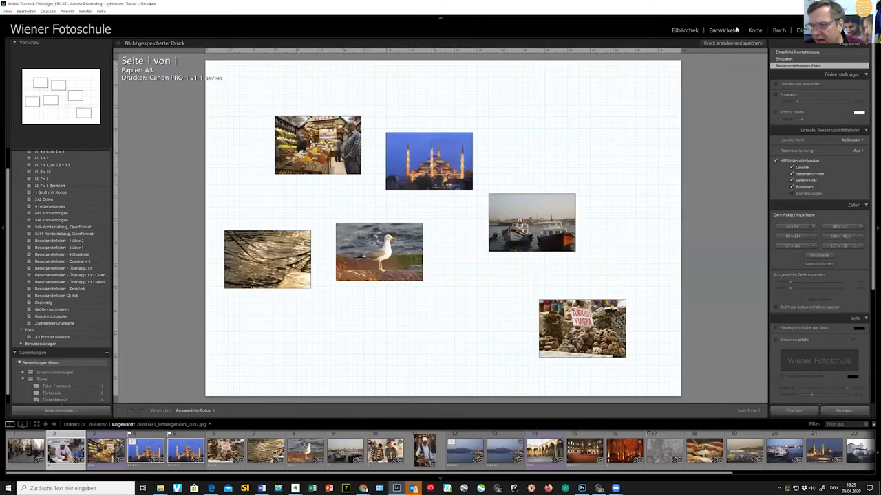
click(733, 30)
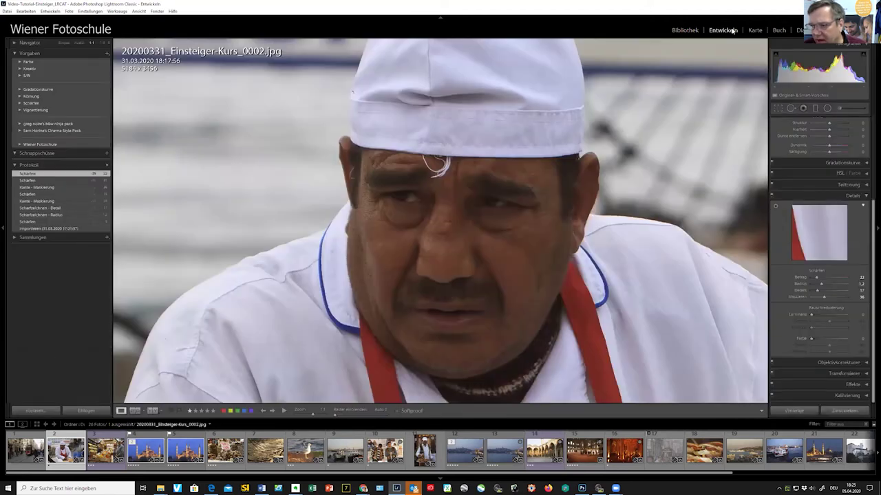
- Turn on soft proofing for the whole photo, preview the Canon PRO-1 Matte Photo Paper profile, and restore Adobe RGB (1998)
click(413, 316)
click(398, 411)
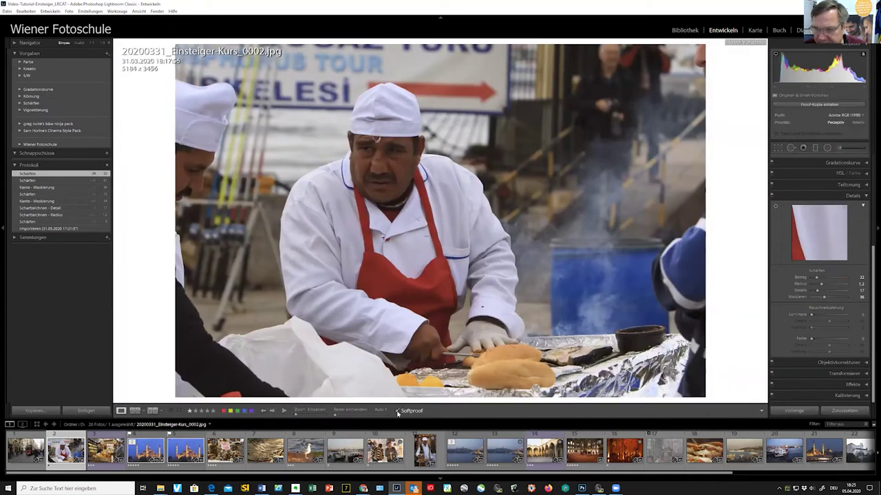
click(845, 115)
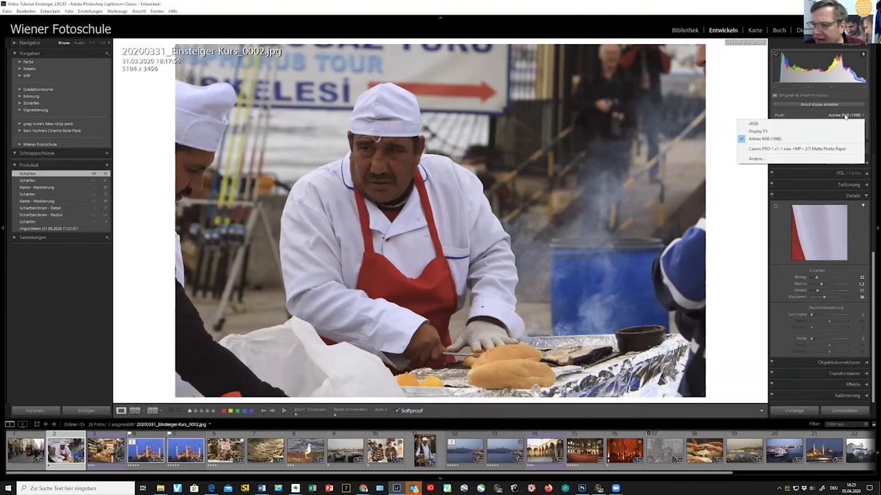
click(828, 149)
click(848, 116)
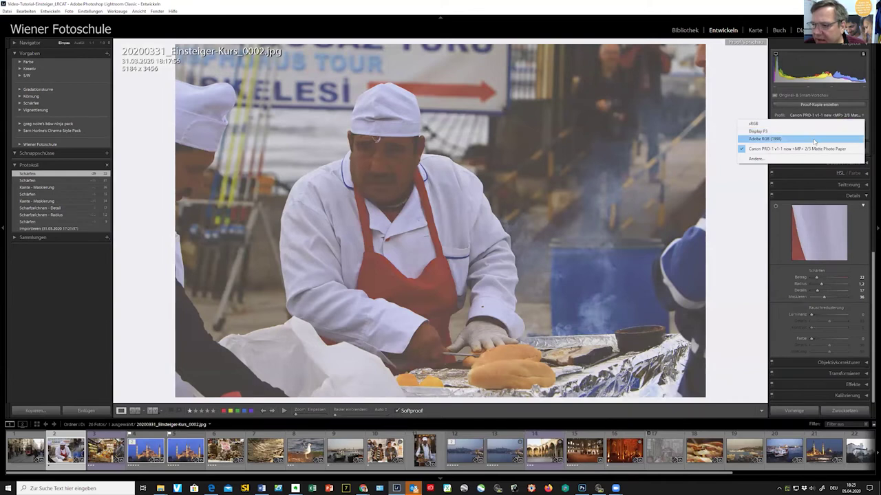
click(814, 140)
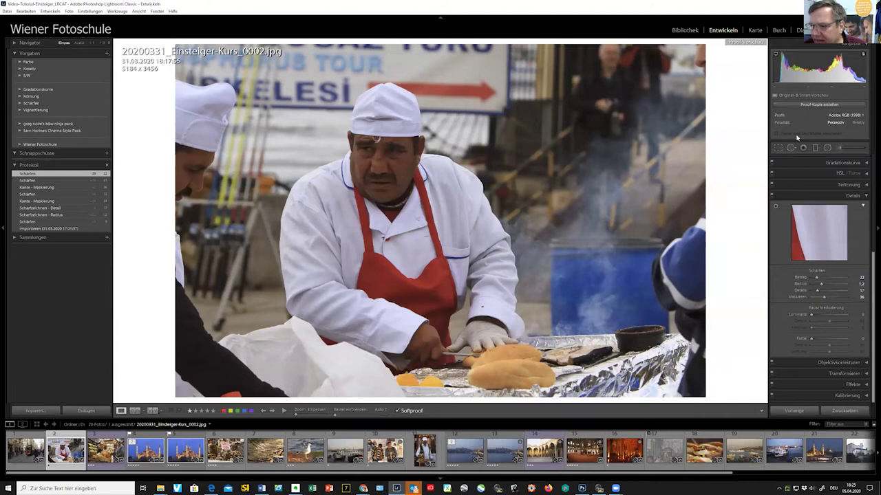
- Return to the Print module and place 20200331_Einsteiger-Kurs_0011.jpg on the A3 page, just beside the Turkish Viagra market photo
key(ctrl+alt+p)
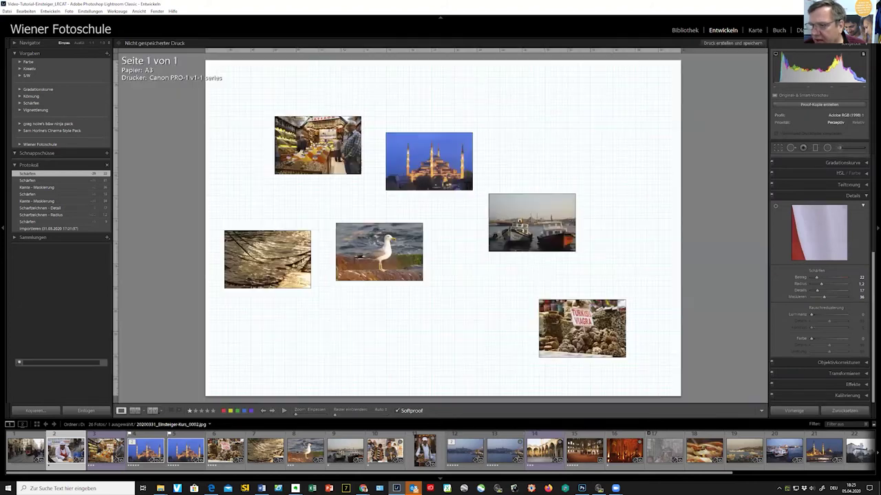
scroll(860, 172, down, 4)
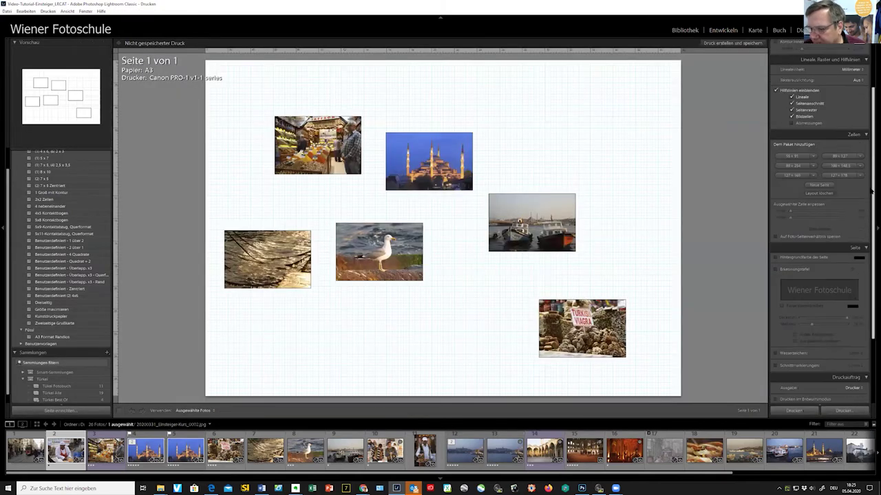
click(501, 452)
drag(501, 452, 482, 335)
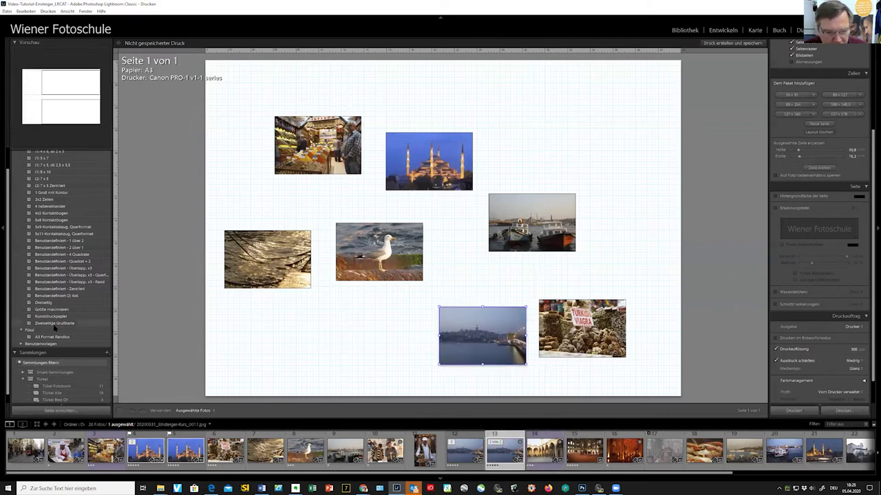
- Apply the saved A3 Format Randlos print template and set the page orientation to landscape (Querformat)
click(50, 338)
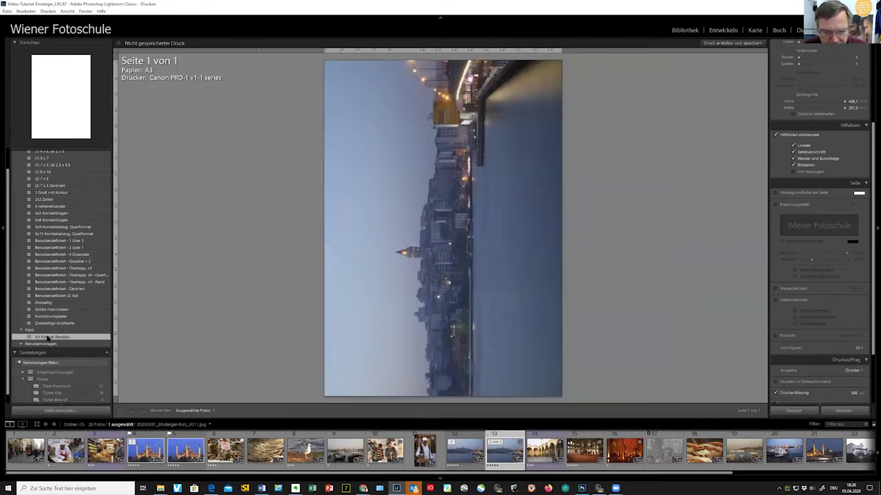
click(75, 412)
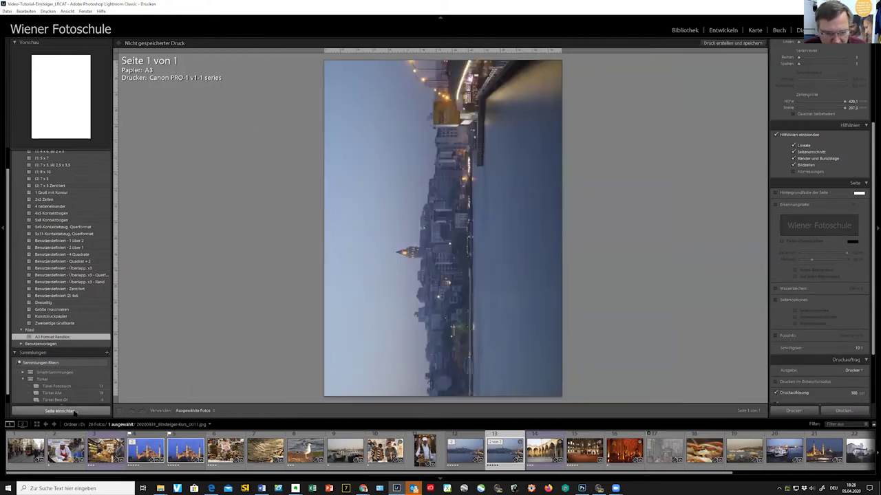
click(484, 269)
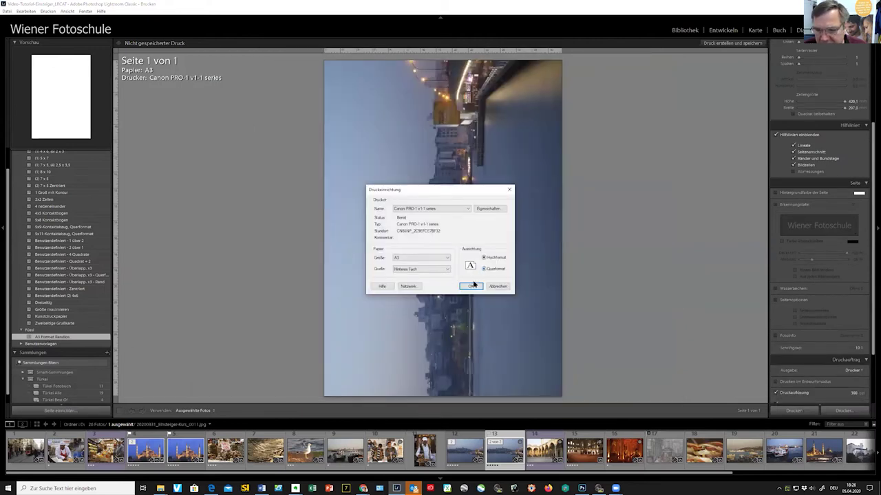
click(470, 286)
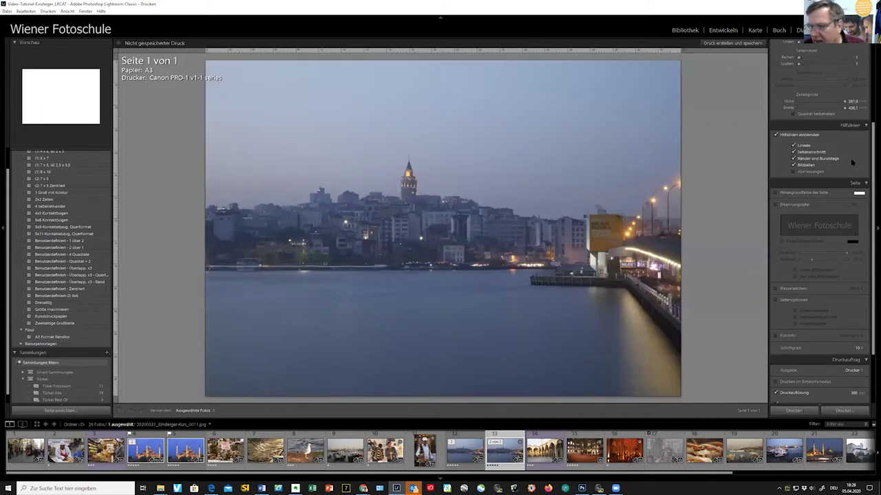
- Set the print job's colour profile to Canon PRO-1 v1-1 new <MP> 2/3 Matte Photo Paper
scroll(871, 241, down, 3)
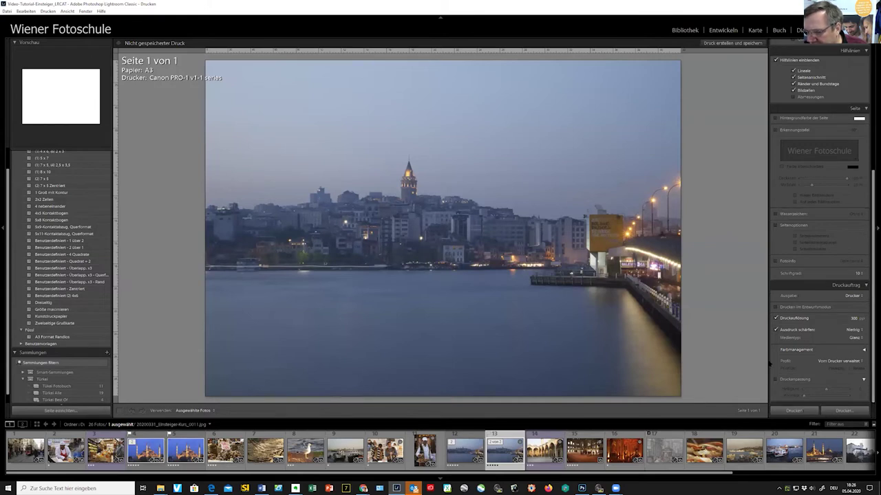
click(857, 362)
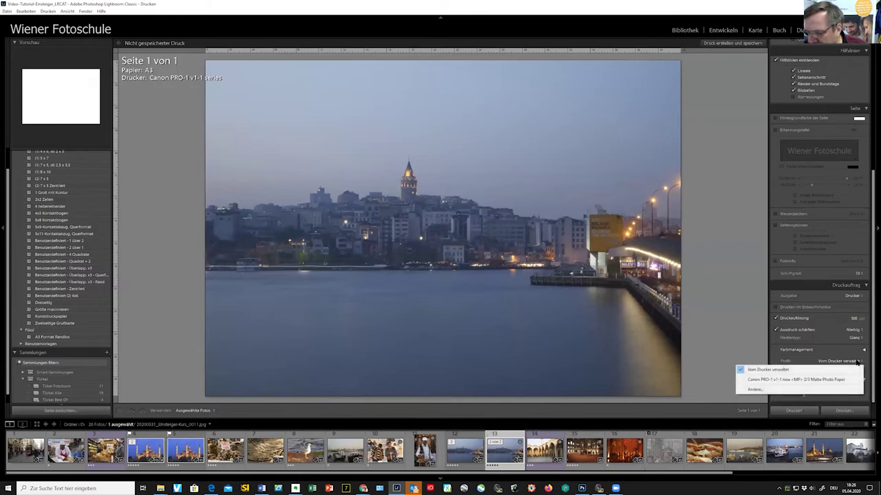
click(845, 380)
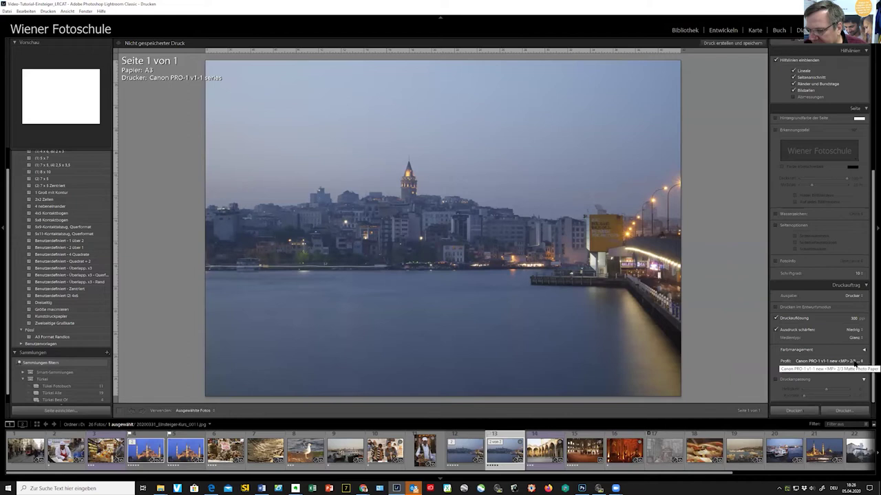
- Review the installed printer profiles, with and without display profiles included, and leave the selection unchanged
click(856, 361)
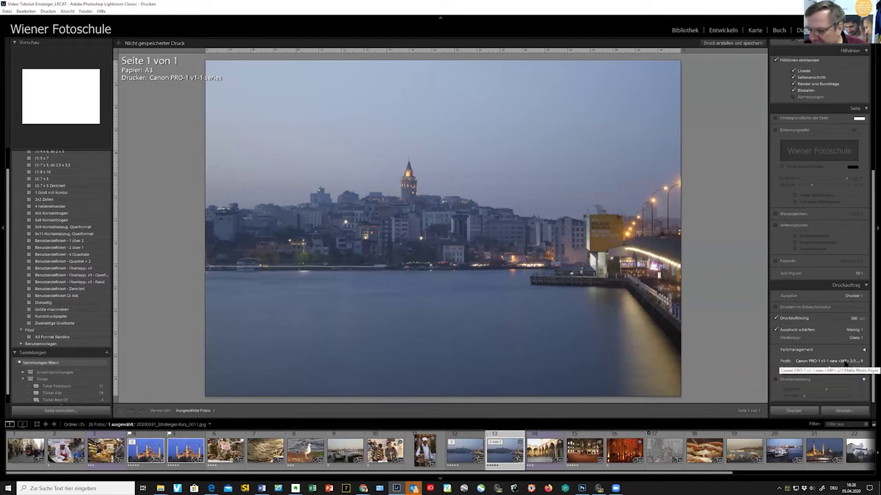
click(770, 390)
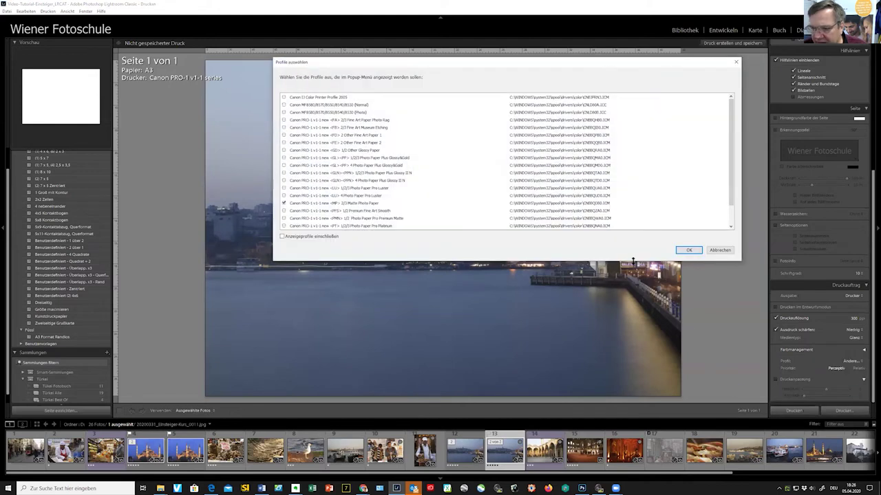
scroll(421, 163, down, 3)
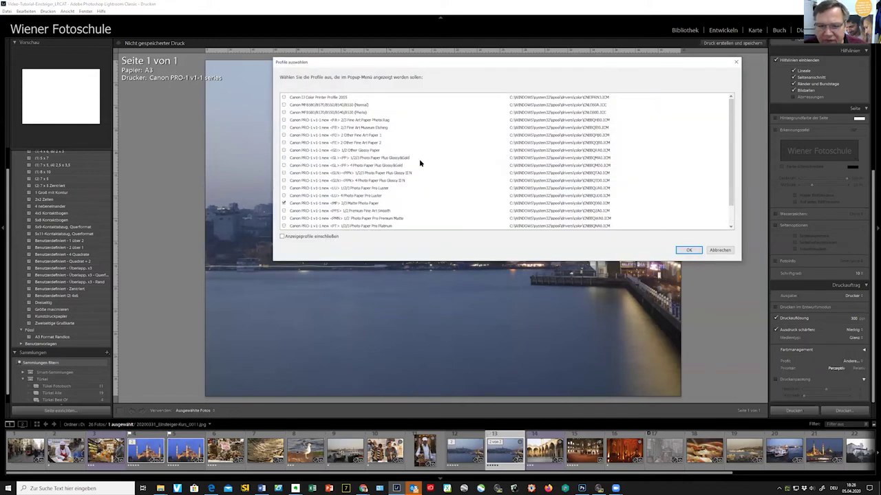
scroll(421, 163, up, 1)
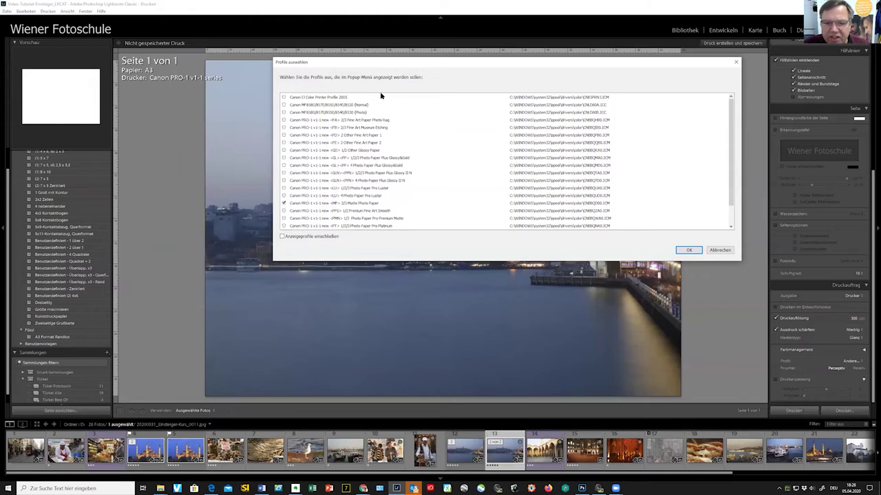
click(282, 237)
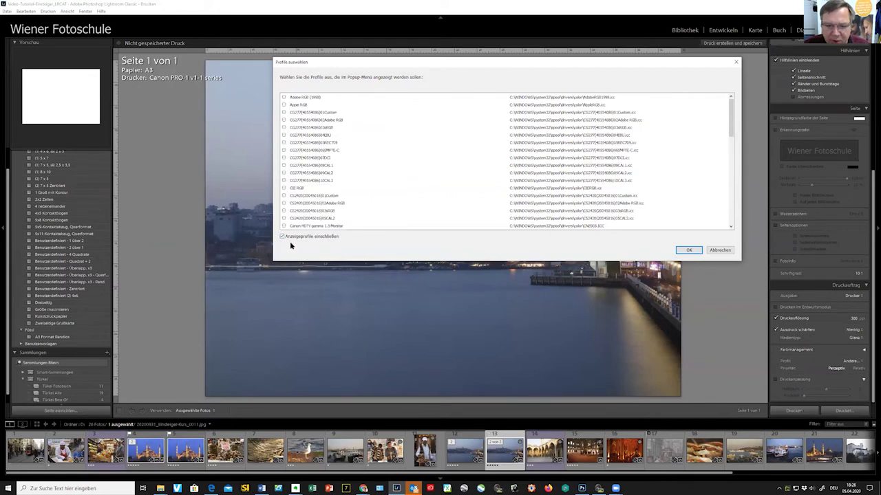
click(282, 236)
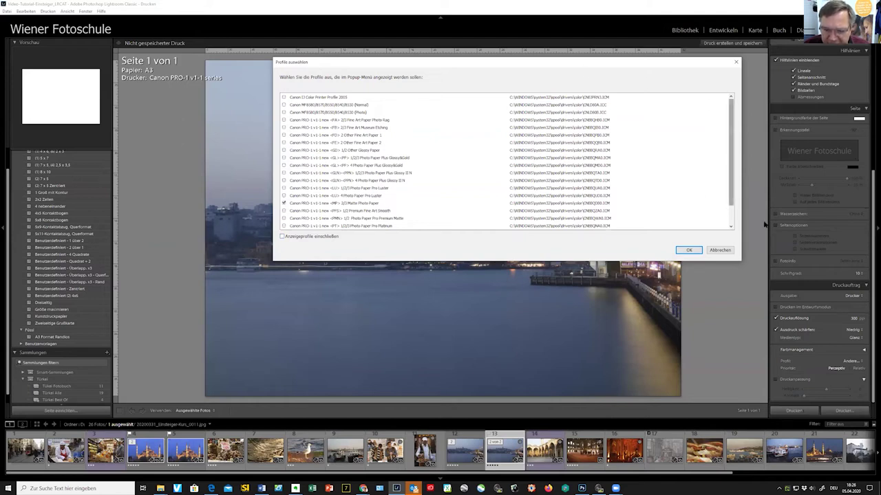
click(721, 249)
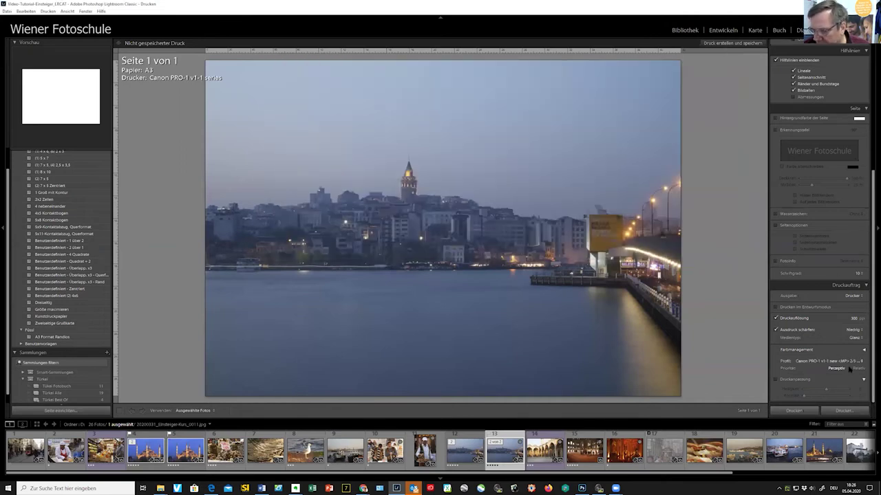
- Enable the print adjustment with brightness +2 and contrast +5
click(776, 380)
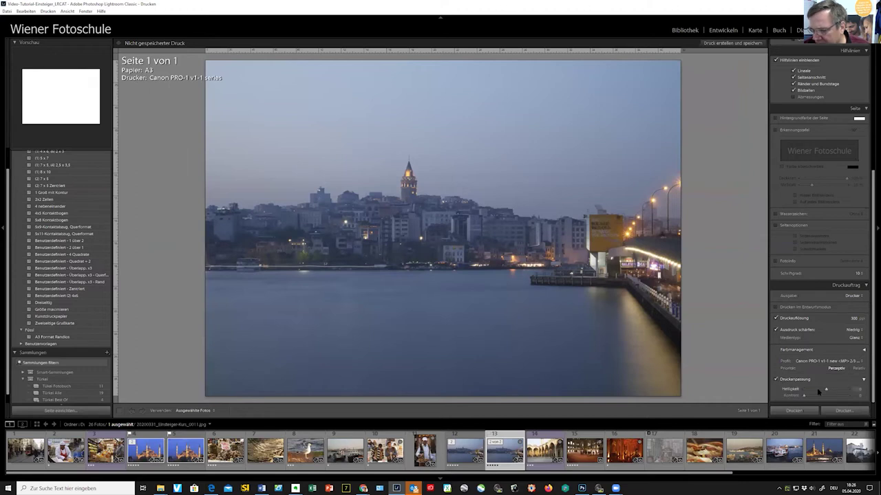
drag(803, 396, 805, 396)
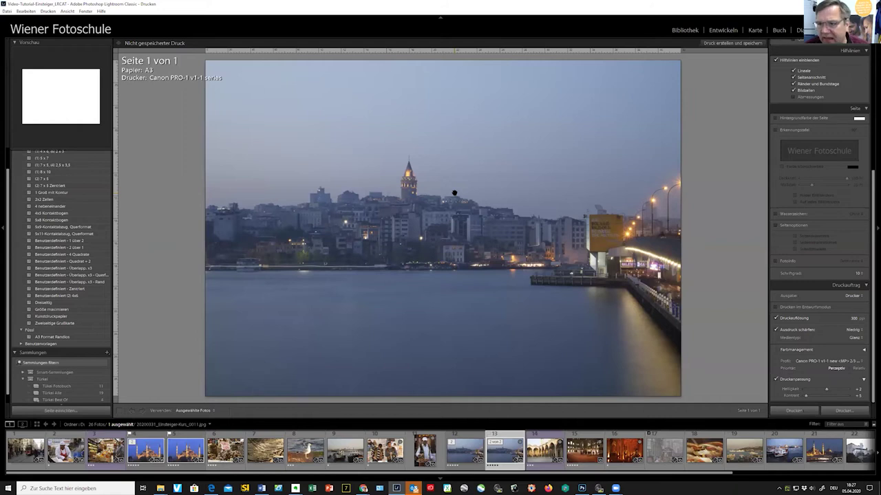
- Return to the Library and send 20200331_Einsteiger-Kurs_0006.jpg to the Canon Print Studio Pro plug-in
click(686, 30)
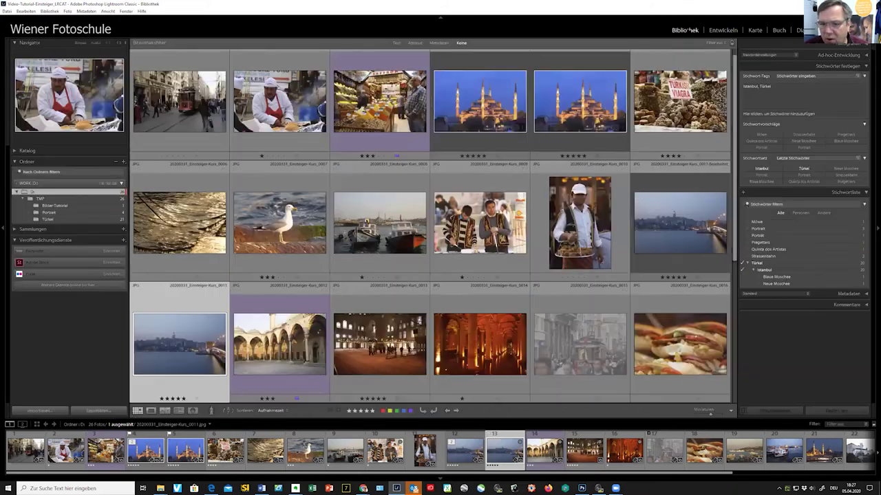
click(171, 231)
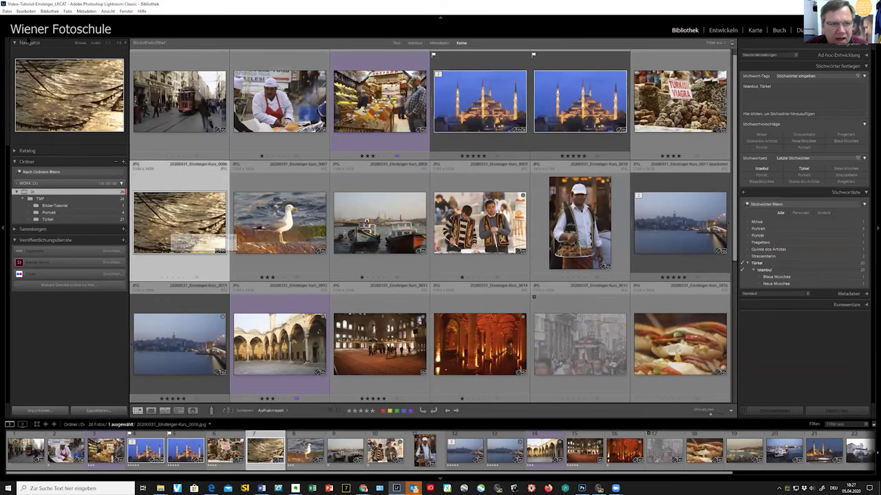
click(7, 11)
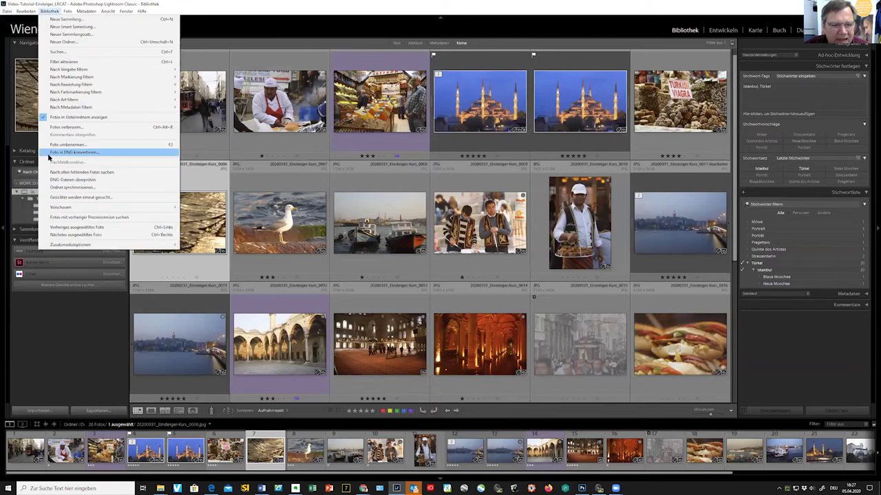
mouse_move(40, 155)
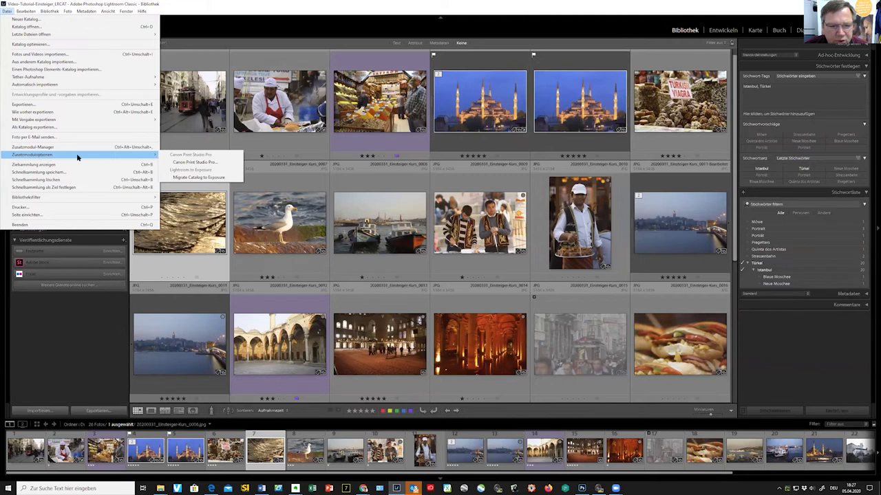
click(182, 163)
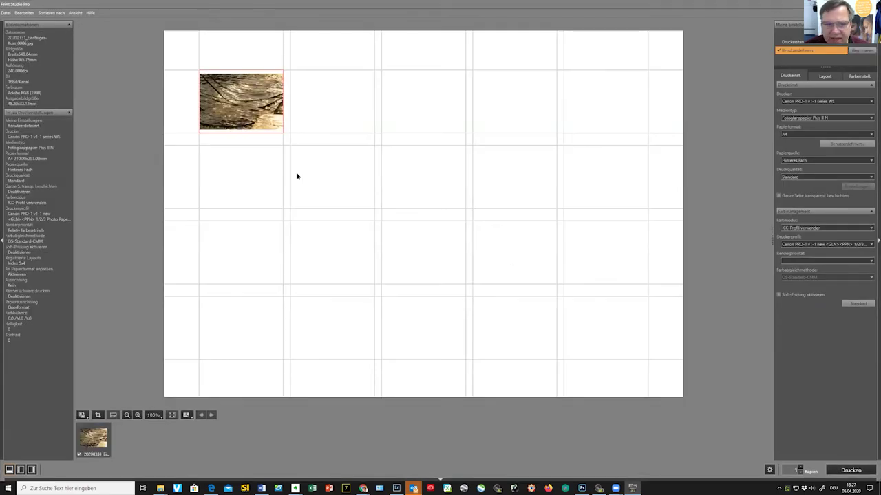
- Give the photo the borderless single-image layout Randlos (x1) and set the paper format to A3
click(825, 76)
click(822, 103)
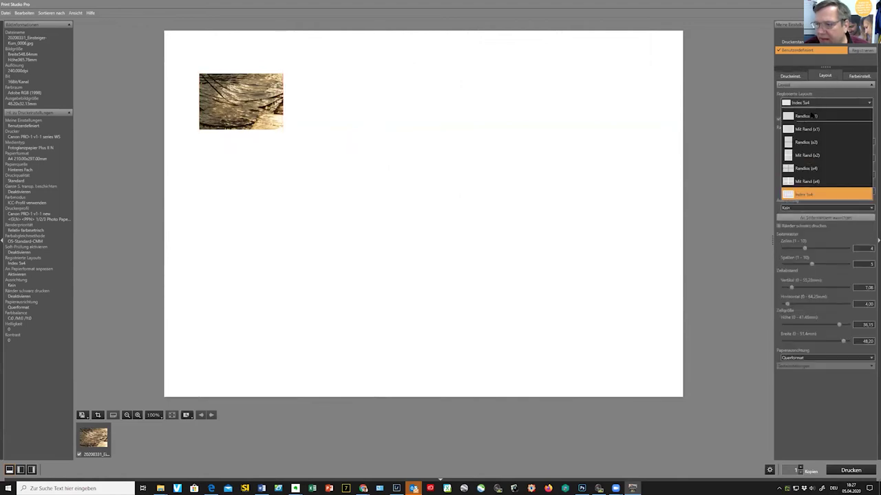
click(790, 115)
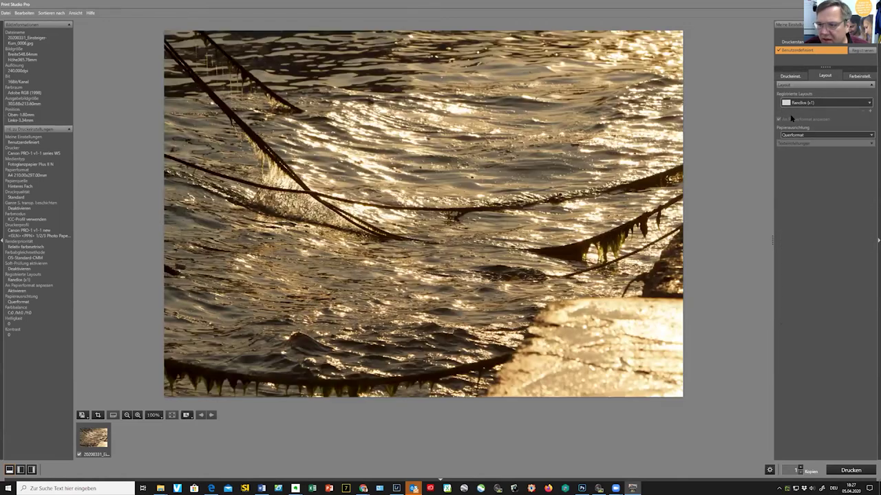
click(789, 76)
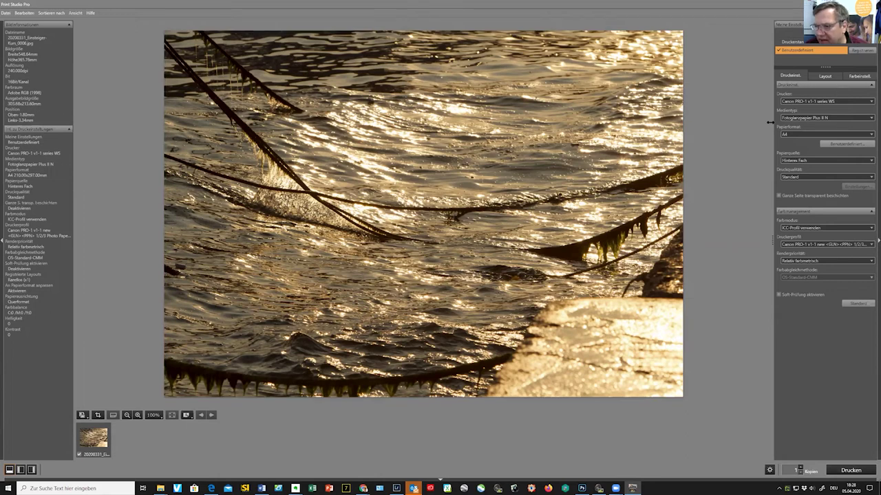
click(802, 134)
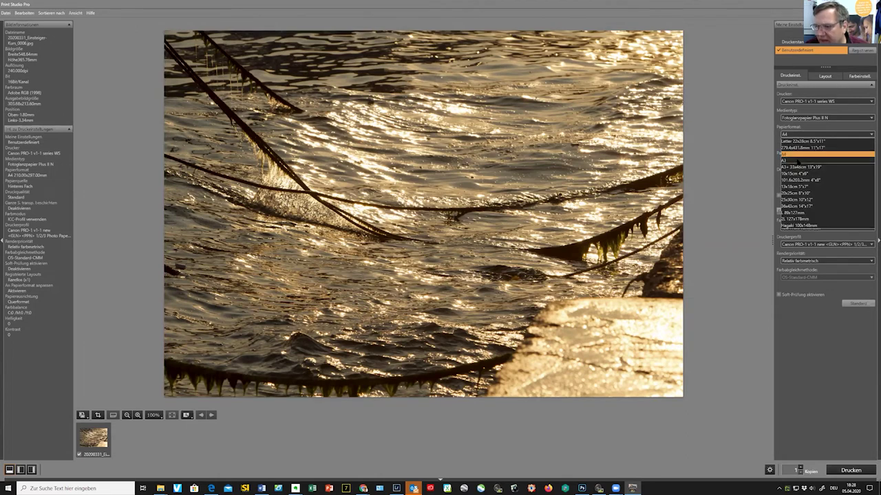
click(795, 157)
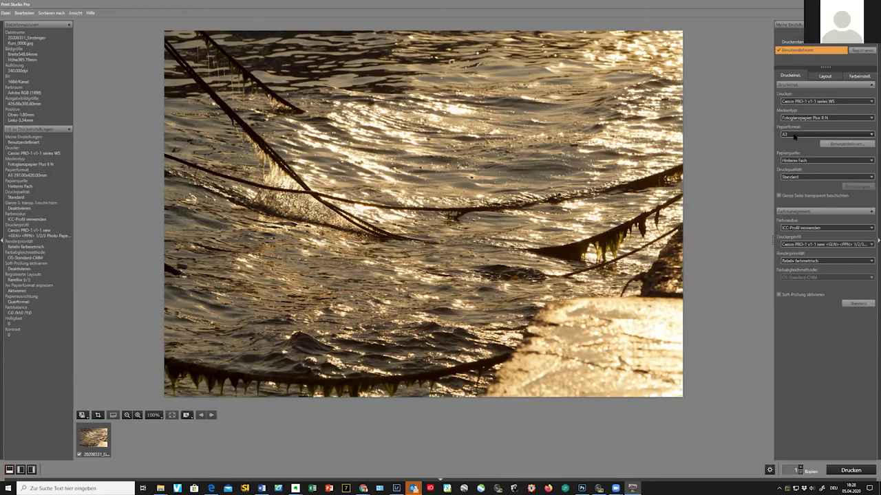
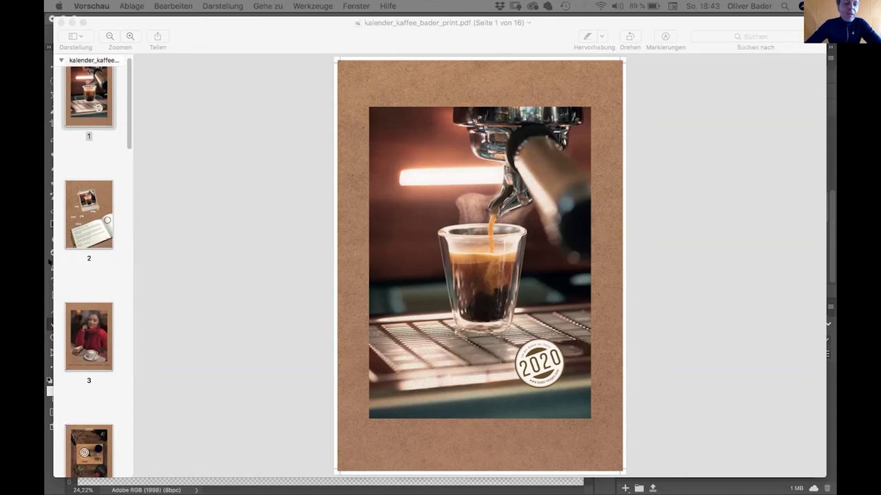
- Switch to Preview and page through the 2020 coffee calendar PDF from the cover to page 15
click(67, 234)
key(Down)
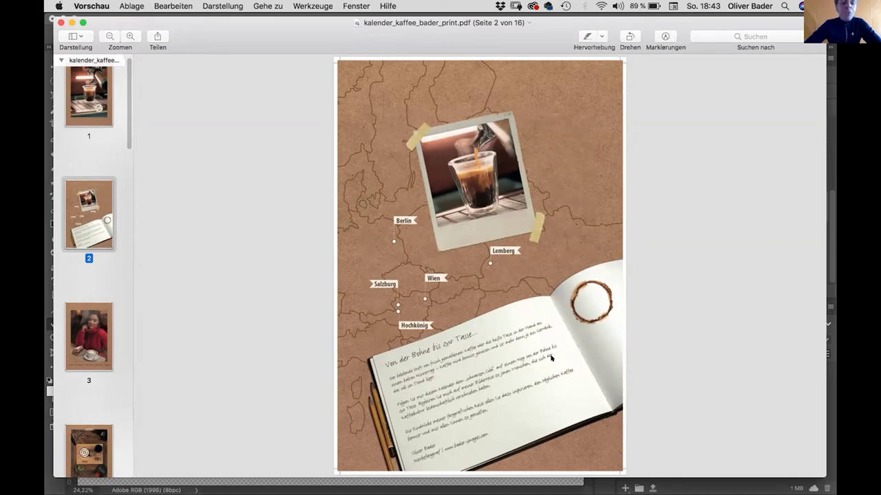
click(90, 333)
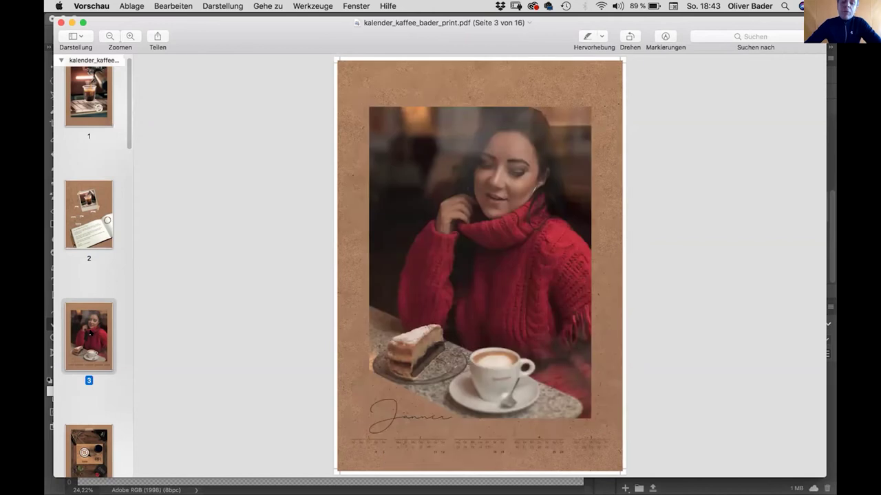
key(Down)
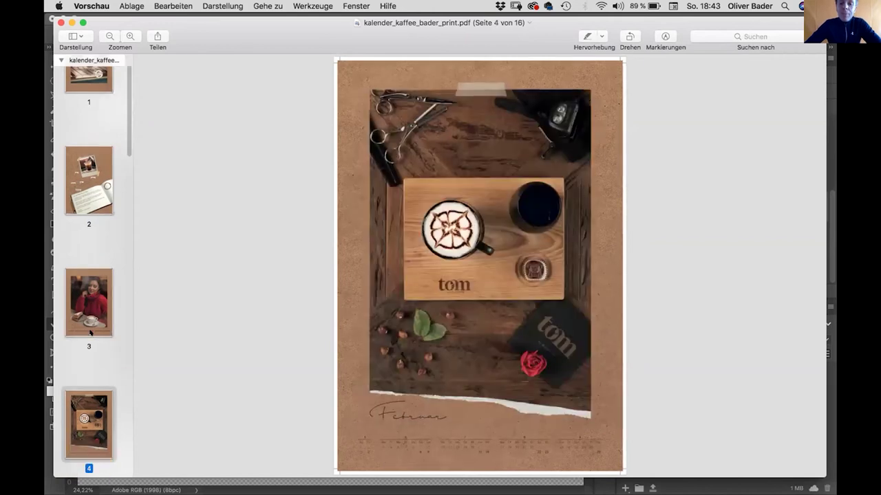
key(Down)
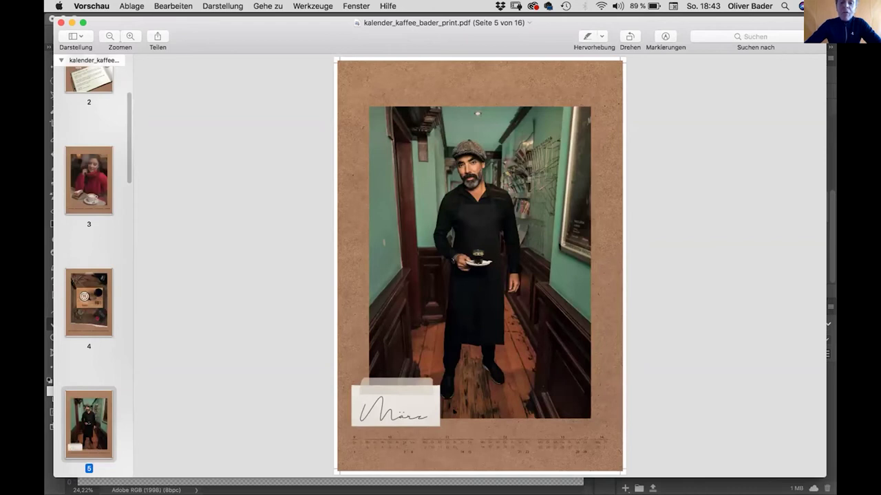
key(Down)
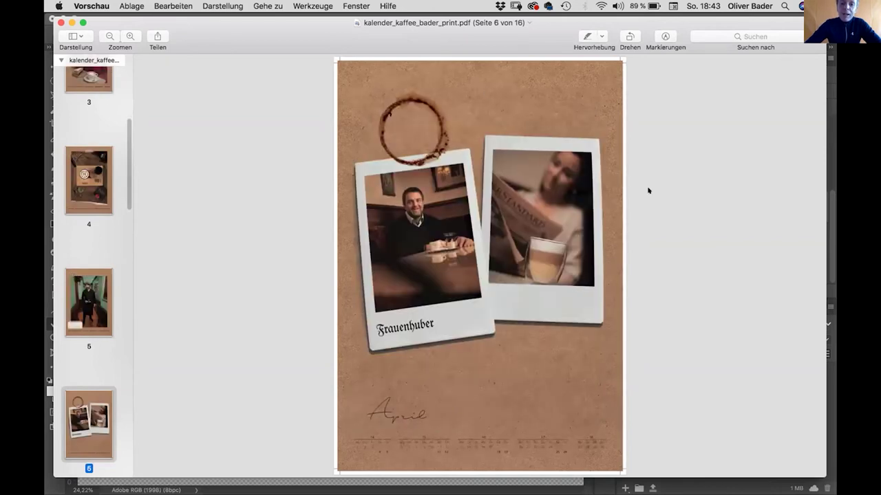
key(Down)
key(Down)
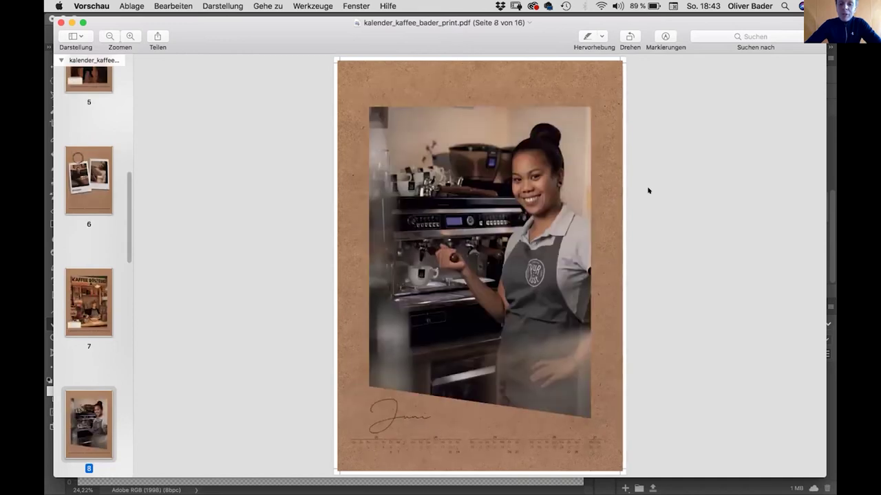
key(Down)
key(Down)
key(Down)
key(Down)
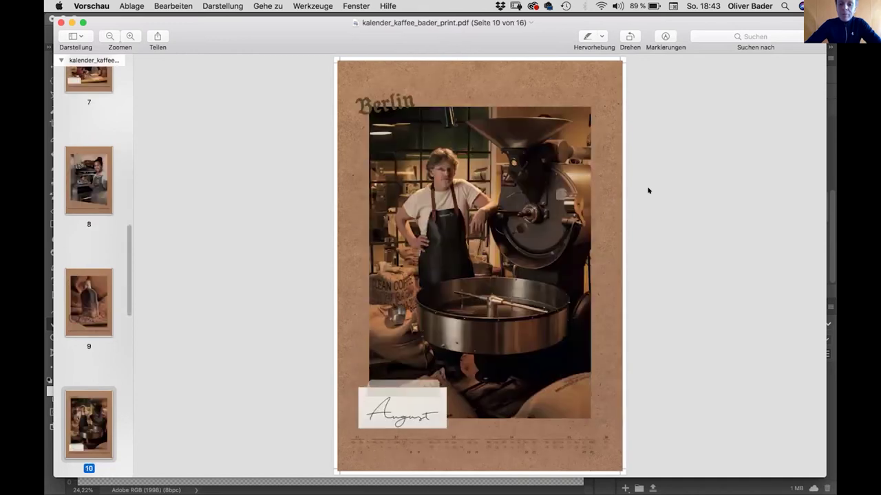
key(Down)
key(Down)
key(Down)
key(Down)
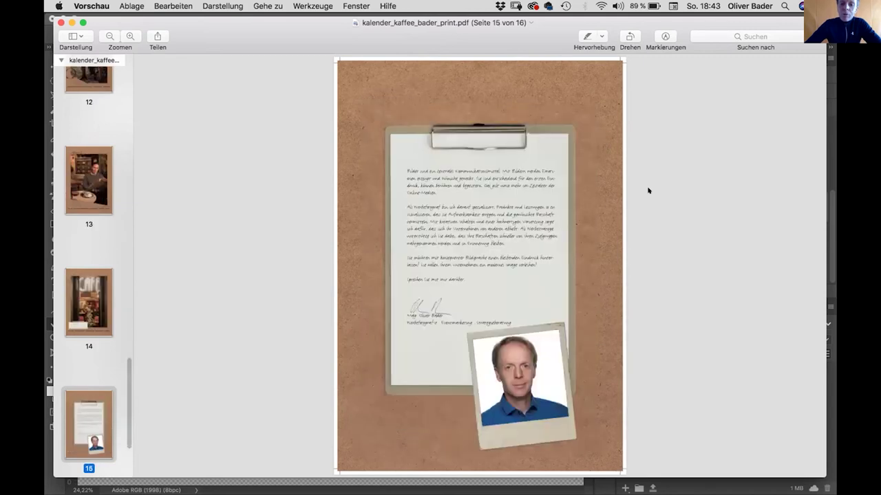
- Advance the calendar PDF to its final page
key(Down)
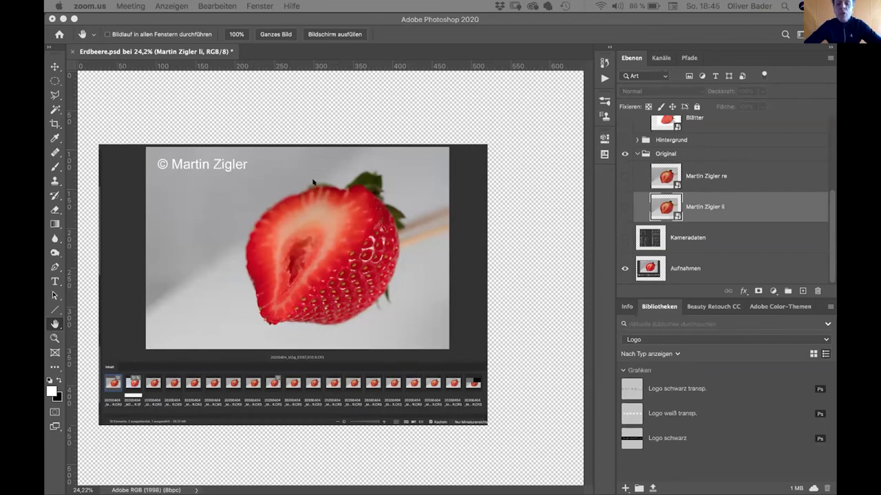
- In Photoshop, show both original strawberry layers (li and re), hide Kameradaten and Aufnahmen, and toggle the re layer to compare the shots
click(620, 241)
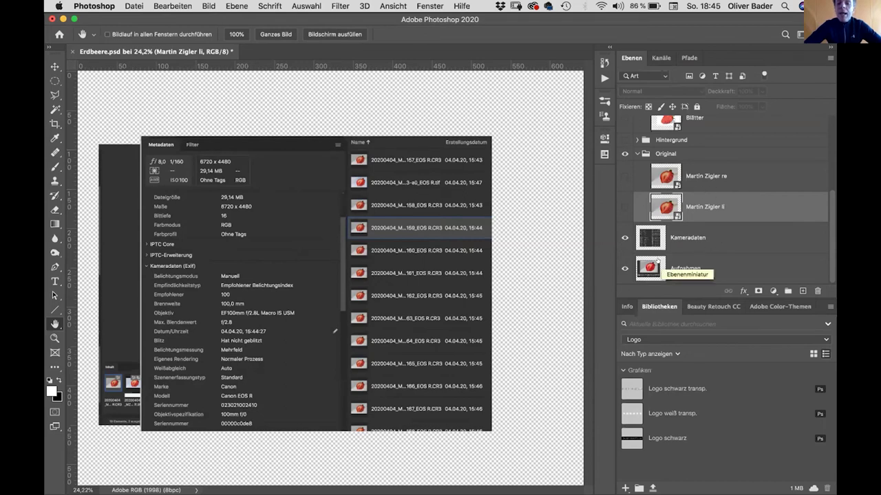
drag(624, 206, 624, 176)
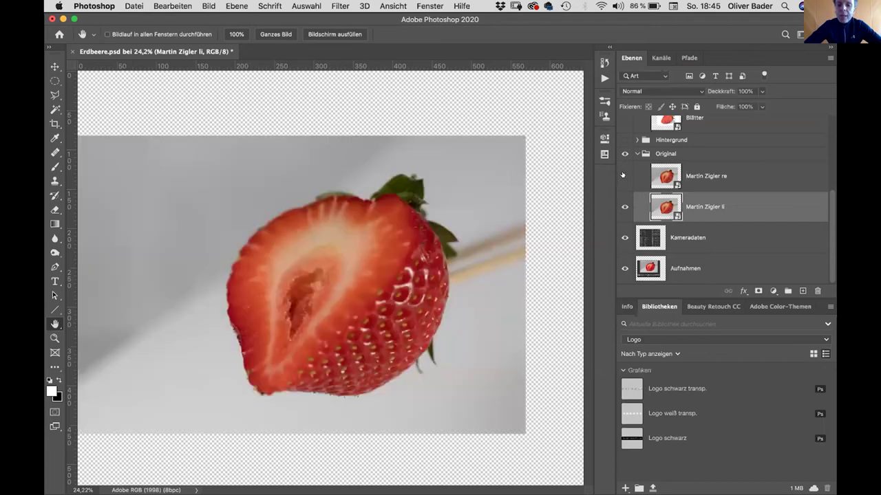
drag(624, 239, 622, 269)
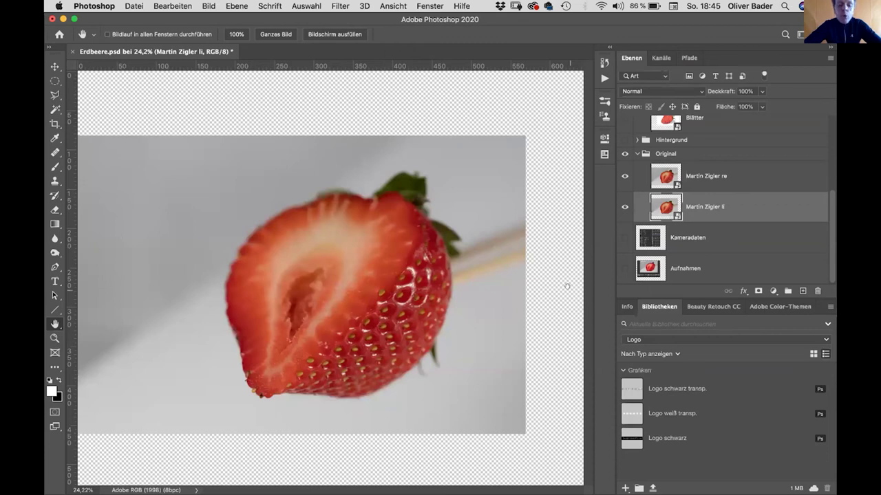
click(626, 173)
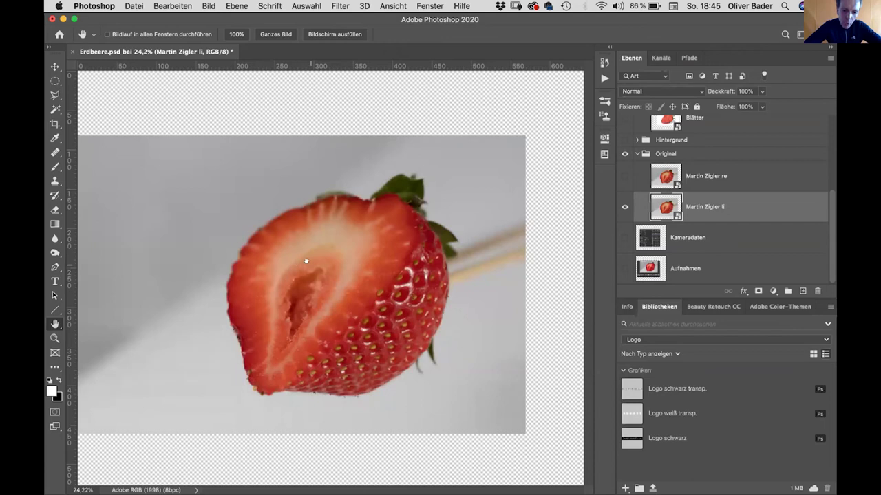
click(624, 176)
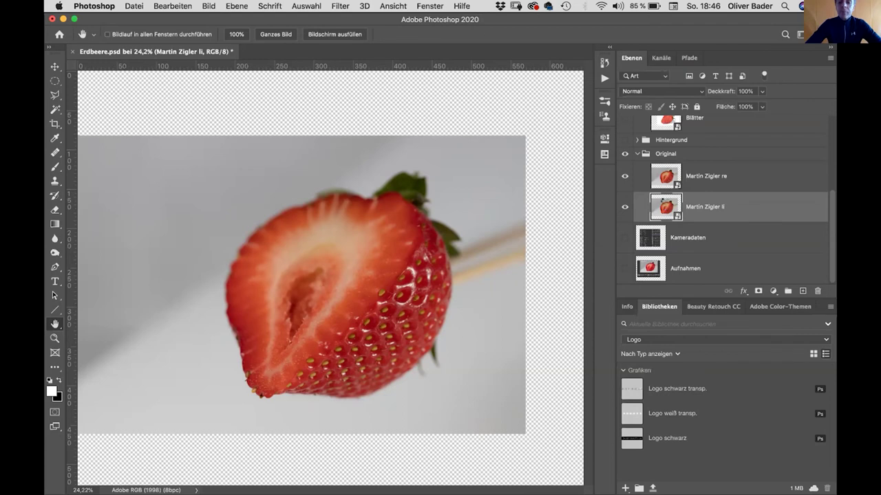
- Open the li strawberry layer in Camera Raw and compare the image with and without lens profile corrections, ending with them off
double_click(664, 203)
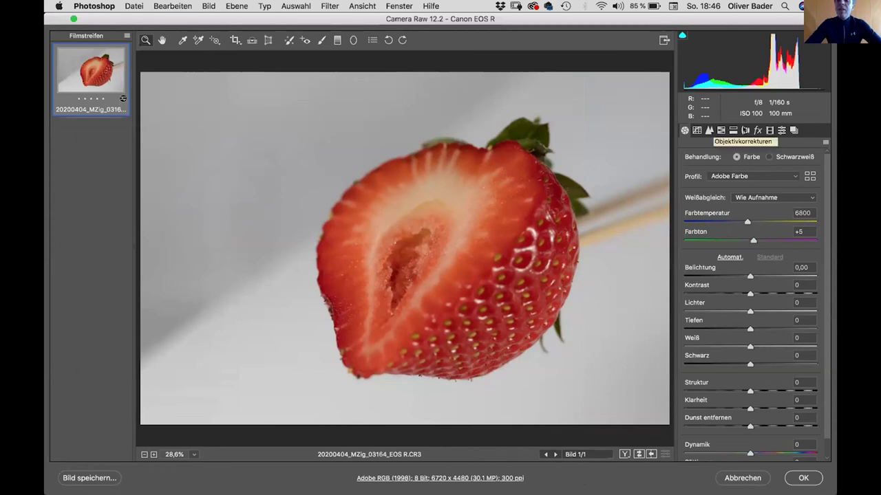
click(745, 130)
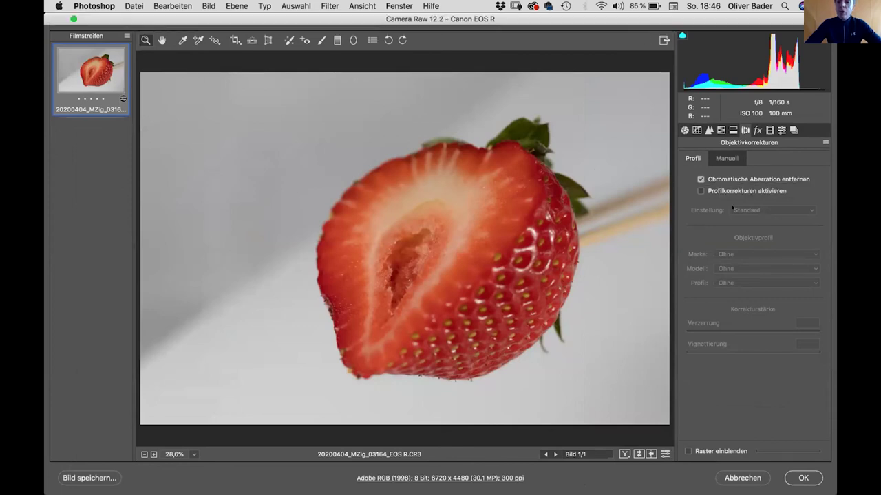
click(700, 191)
click(701, 191)
click(701, 190)
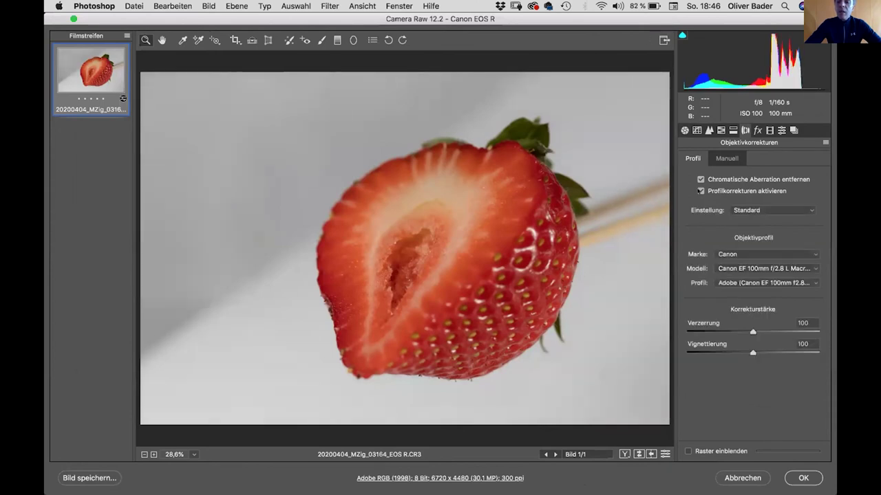
click(701, 190)
click(700, 191)
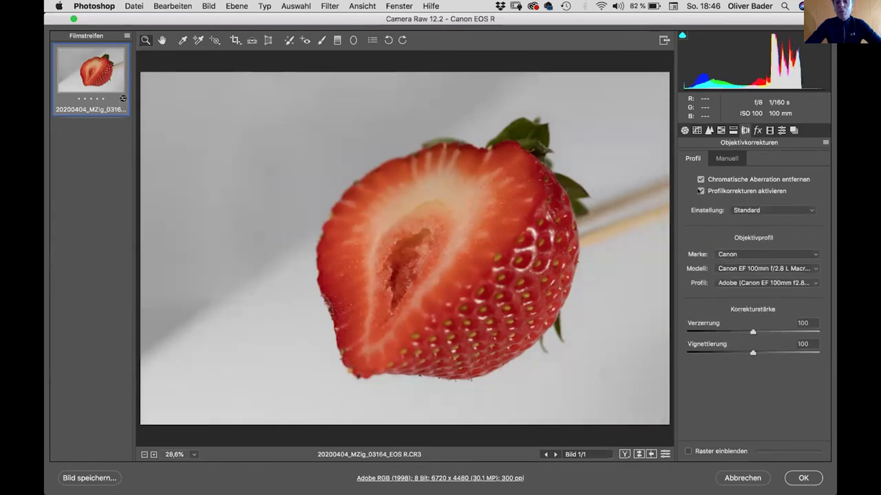
click(701, 190)
click(701, 191)
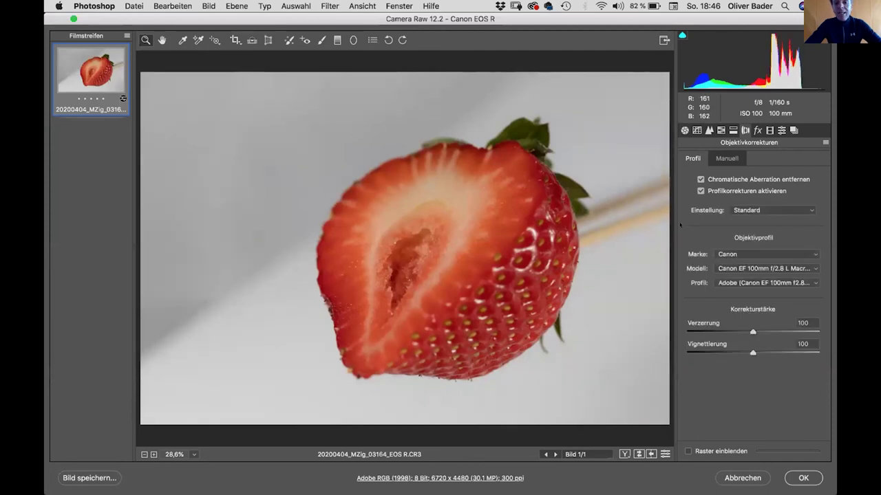
click(700, 190)
click(701, 191)
click(701, 190)
click(701, 191)
click(701, 191)
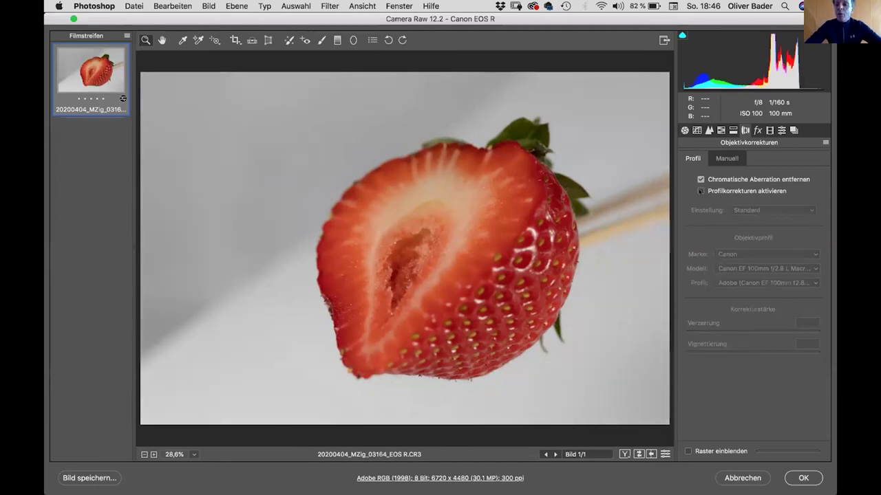
- Set the photo's exposure (Belichtung) to +0,40 and its saturation (Sättigung) to +4 in the basic adjustments
click(684, 130)
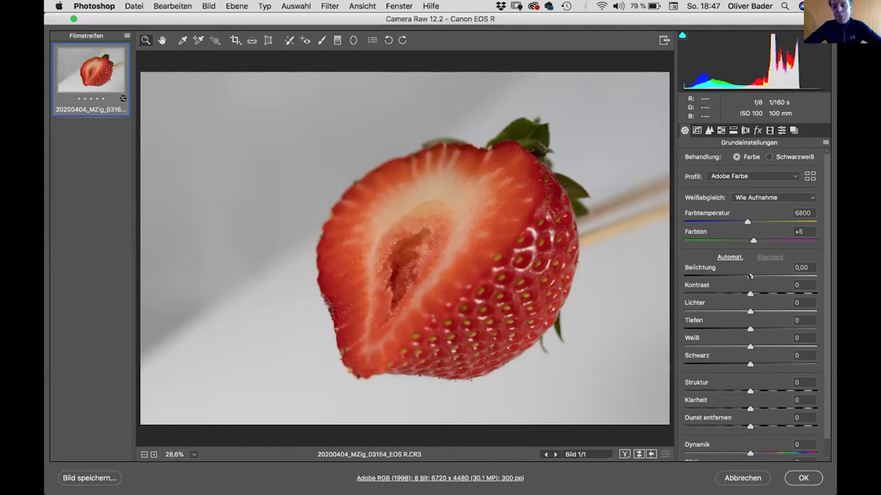
drag(750, 276, 755, 276)
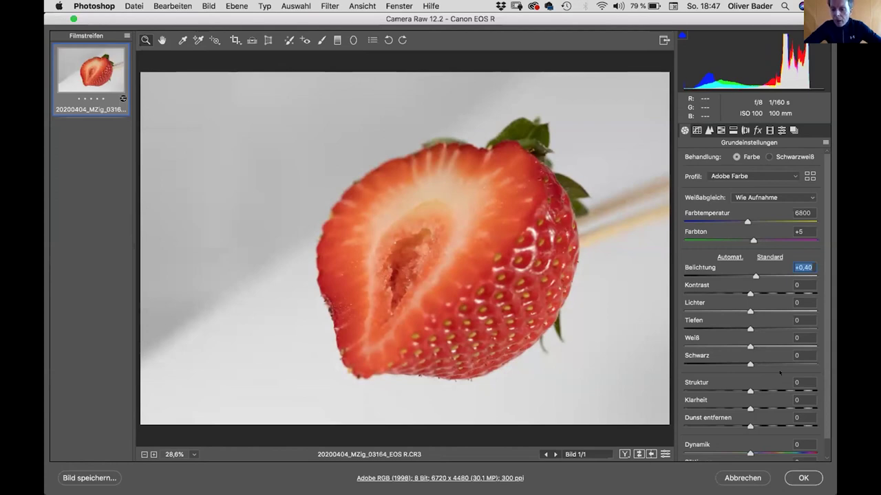
scroll(780, 373, down, 1)
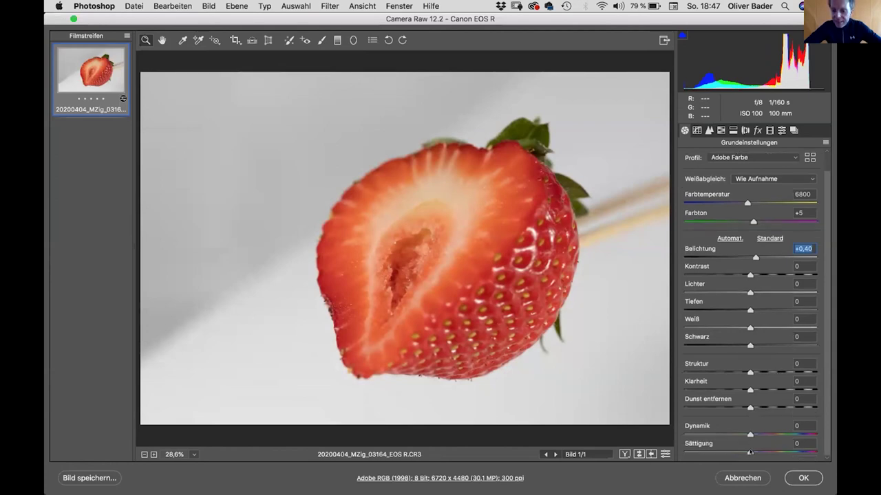
drag(749, 452, 753, 452)
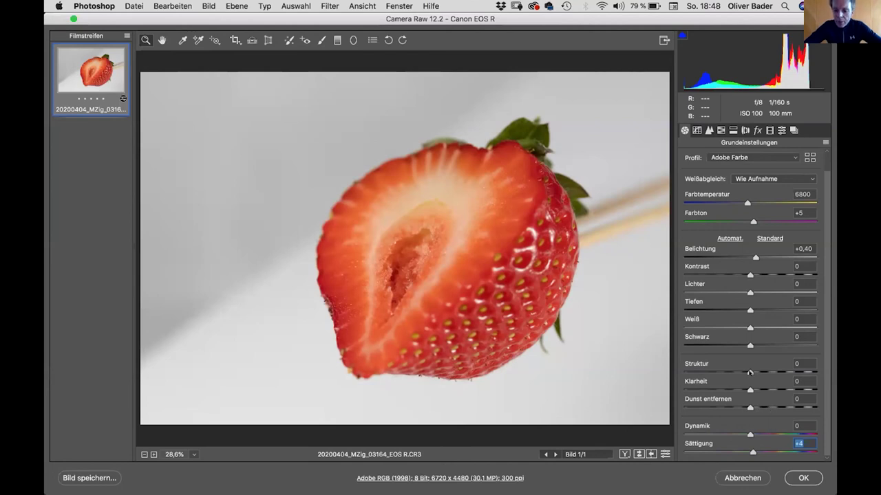
- Set Struktur to +39 and Klarheit to +13, judging the detail in the strawberry's flesh at 100%
drag(750, 373, 762, 372)
click(380, 263)
drag(381, 262, 513, 258)
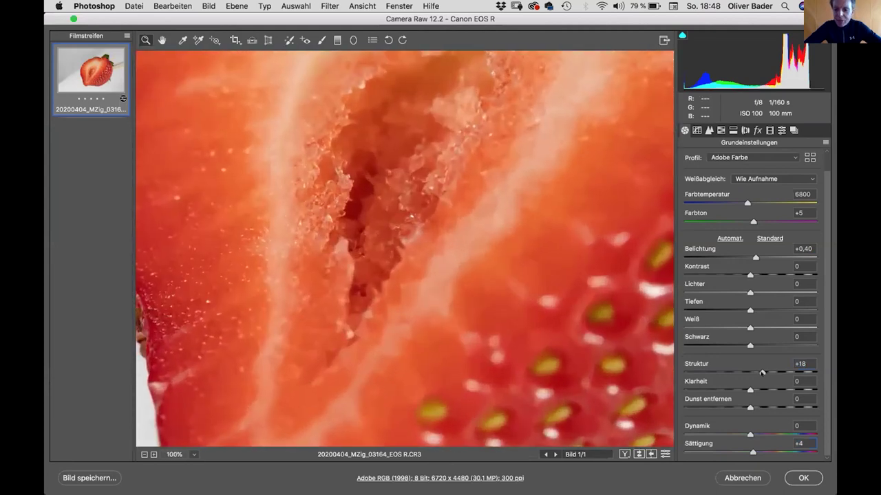
click(743, 373)
drag(741, 372, 775, 372)
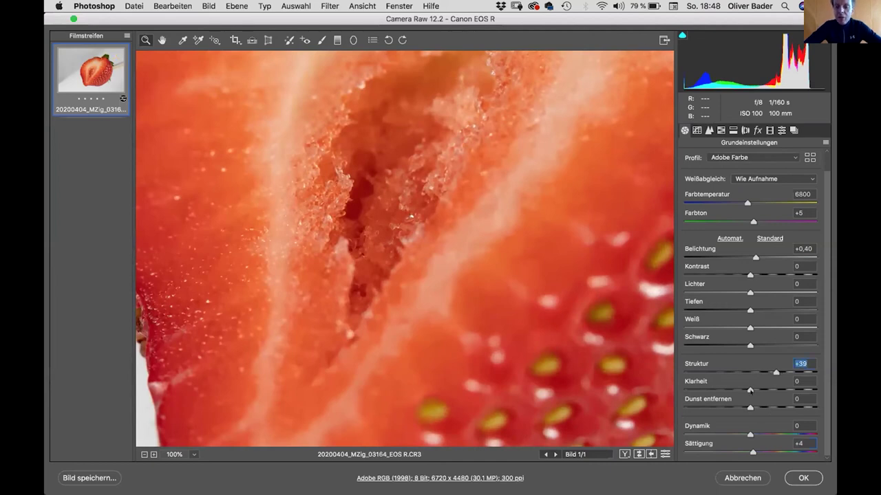
mouse_move(749, 390)
mouse_down()
mouse_move(775, 390)
mouse_move(754, 387)
mouse_up()
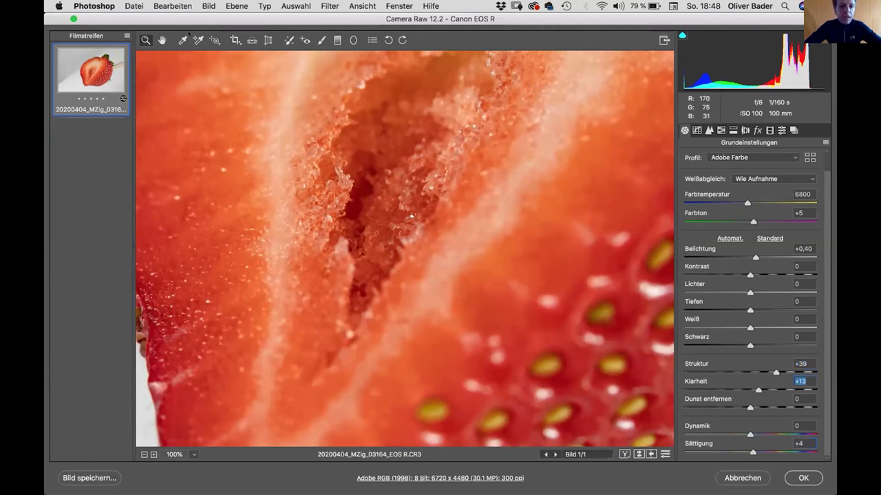
double_click(162, 40)
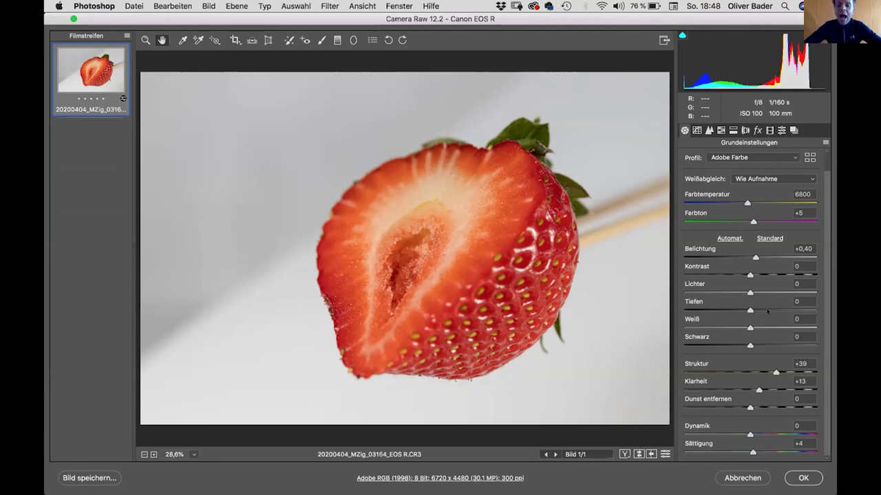
- Save the standard subset of Camera Raw settings as an XMP preset named with the photographer's first name followed by 1
click(825, 140)
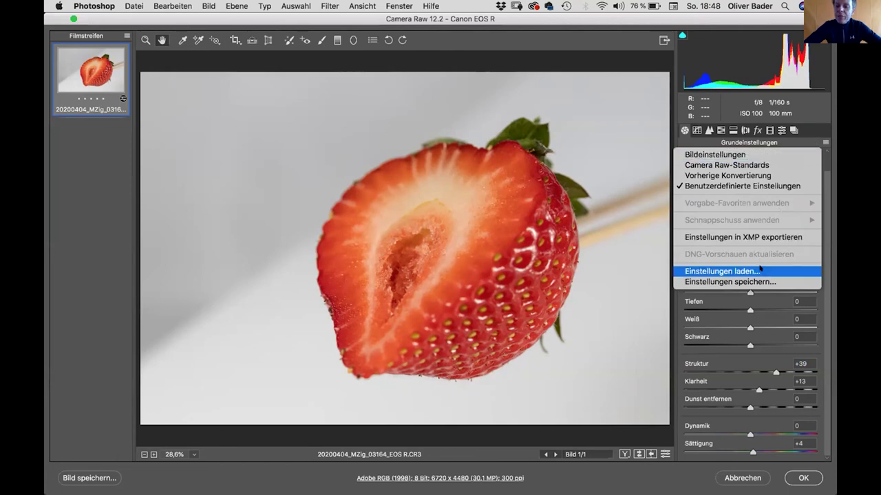
click(761, 278)
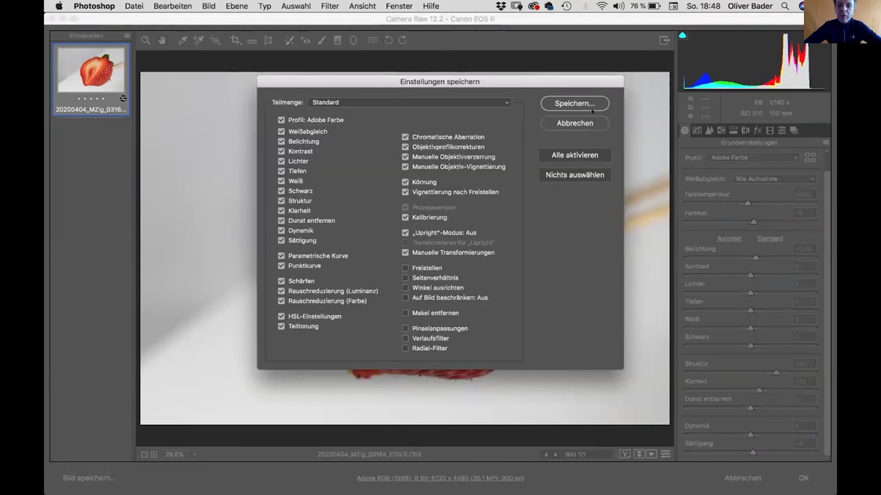
click(583, 102)
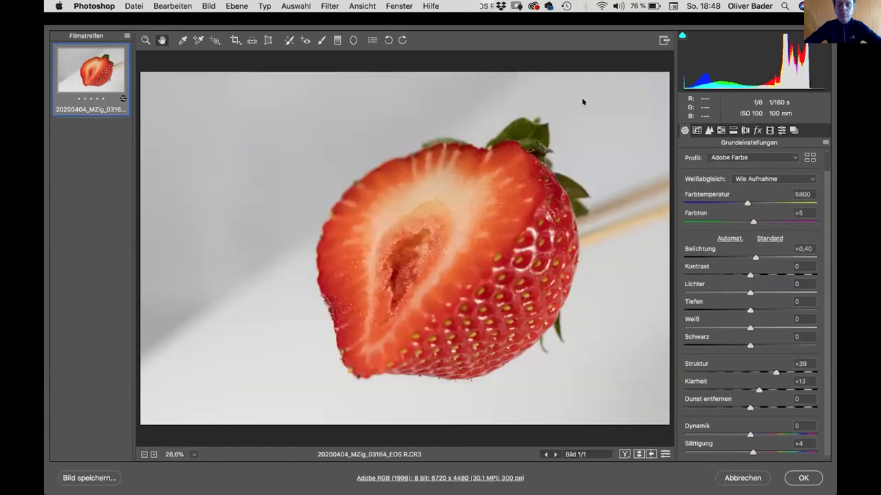
text(Martin)
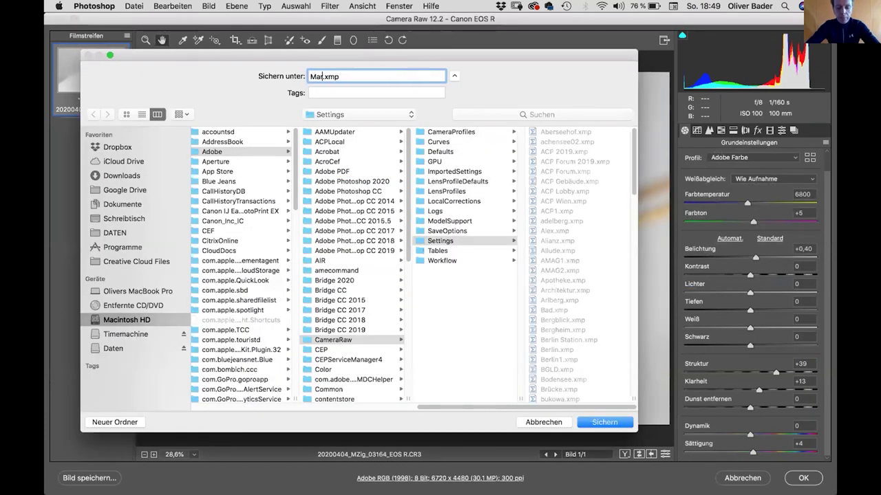
text(1)
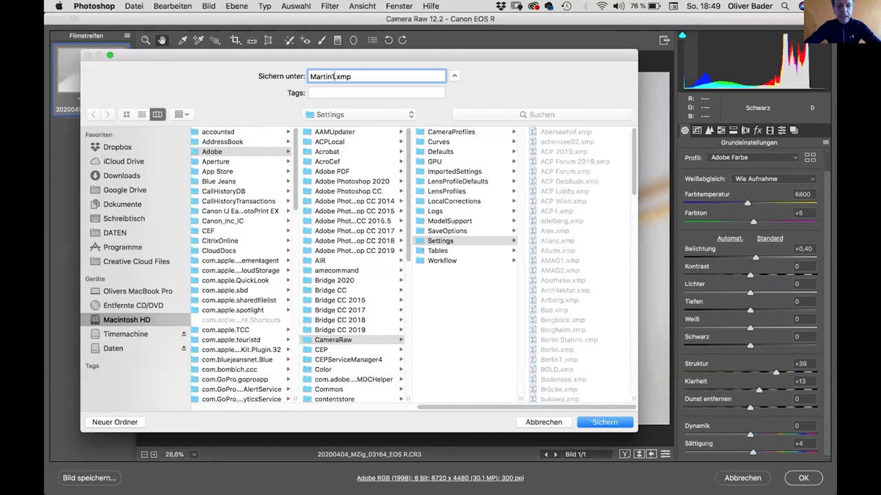
click(603, 422)
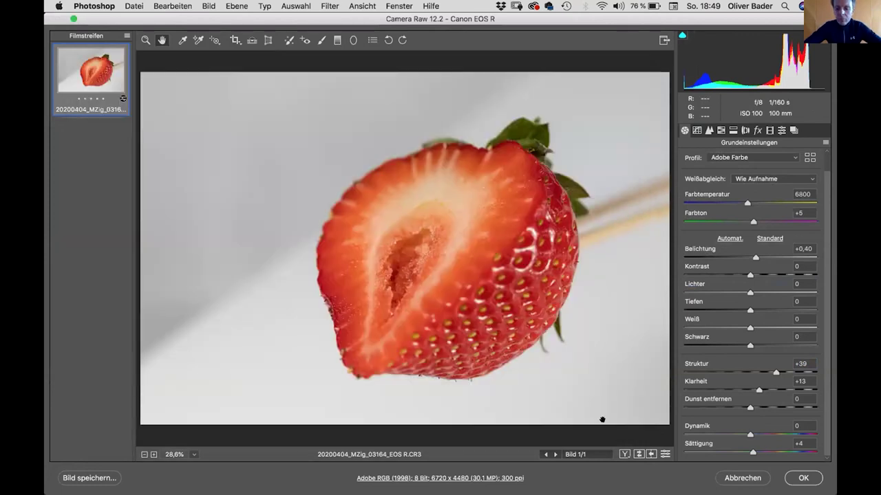
- Apply the Camera Raw edits to the li layer and compare it with the re layer by hiding and reshowing re
click(802, 477)
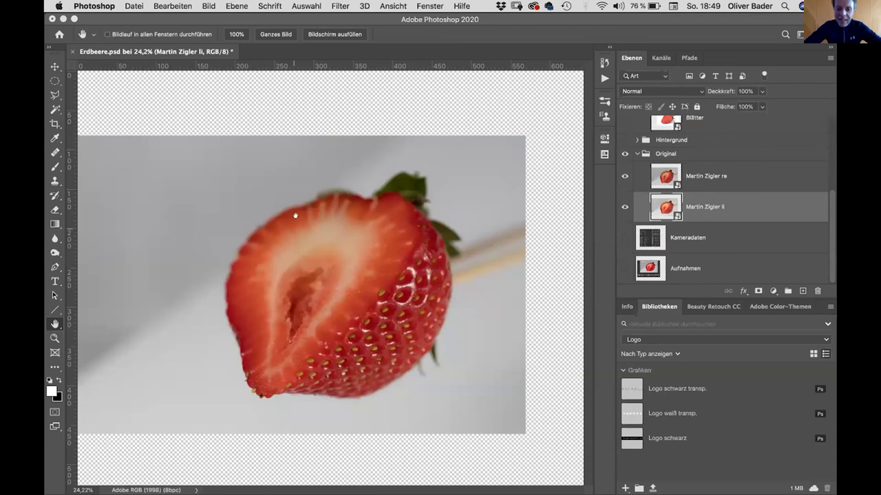
click(625, 176)
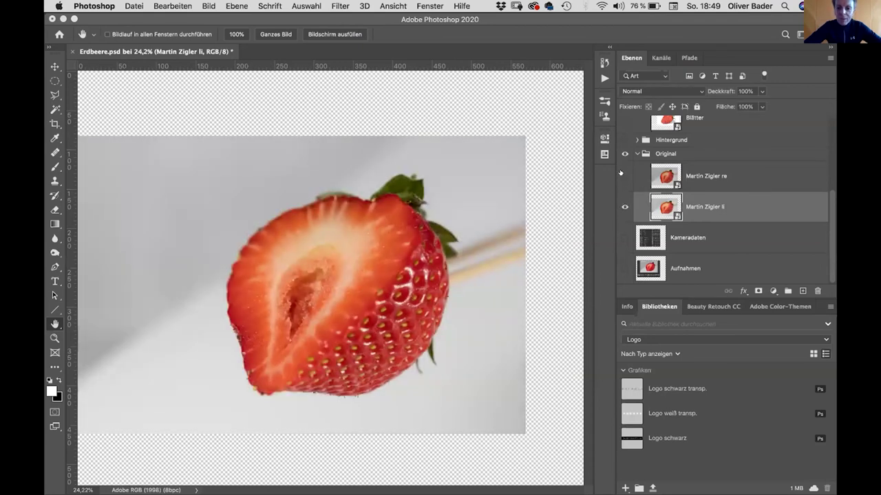
click(624, 176)
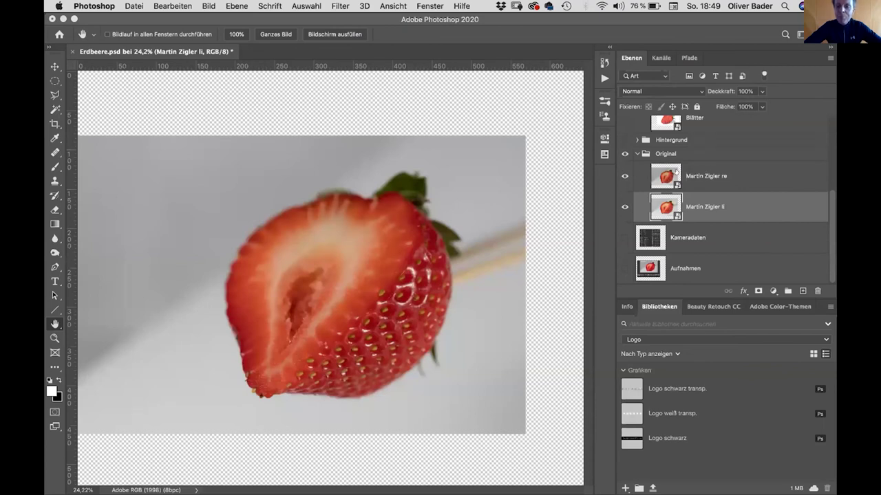
- Load the XMP preset named with the photographer's first name plus 1 into the re layer's Camera Raw settings and apply it
double_click(665, 174)
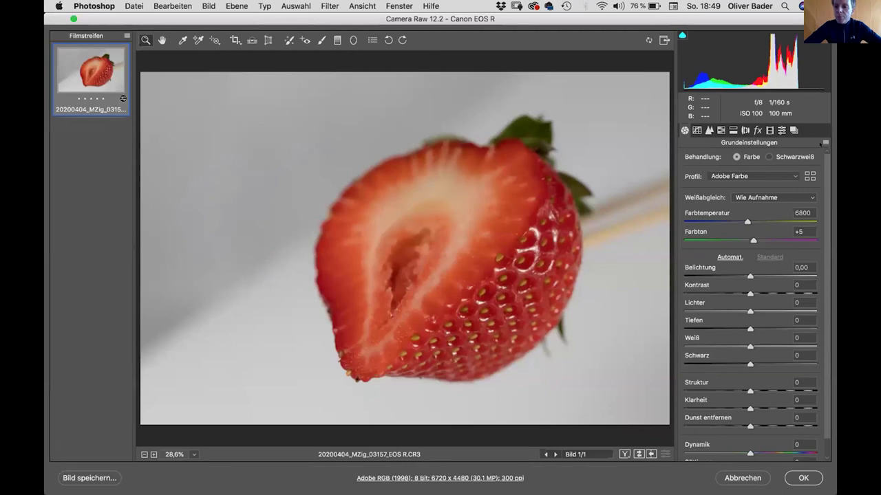
click(825, 142)
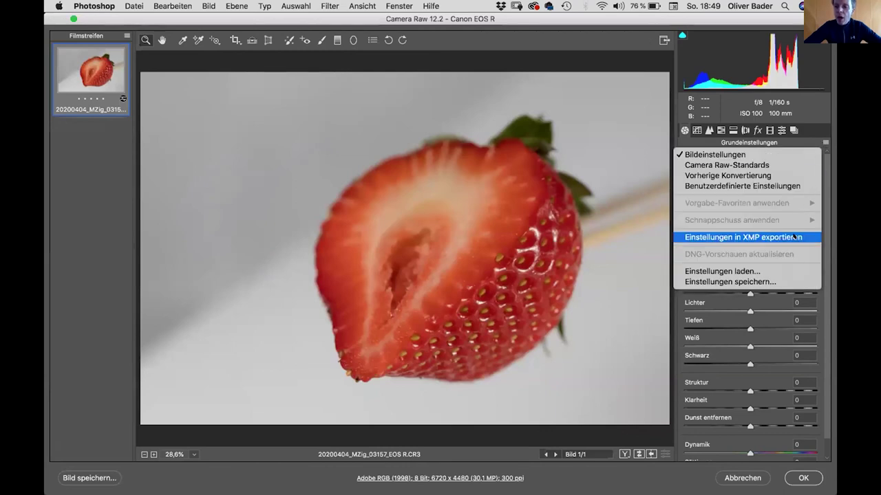
click(781, 273)
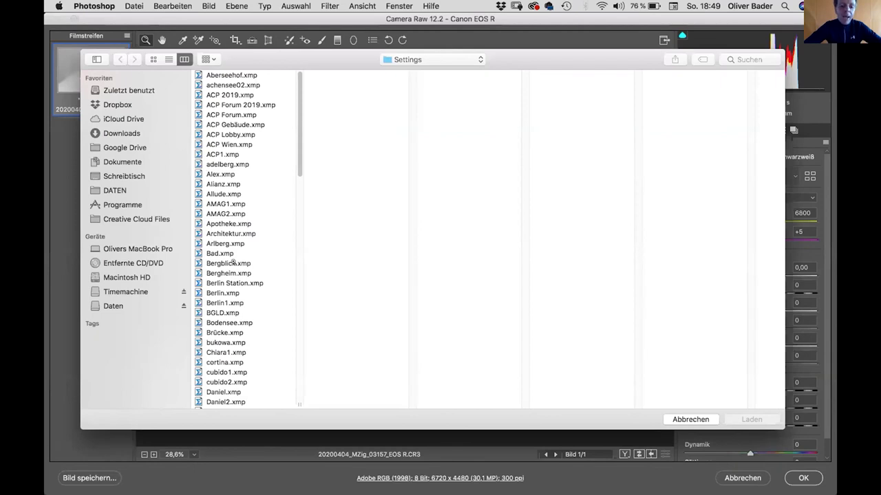
scroll(234, 263, down, 20)
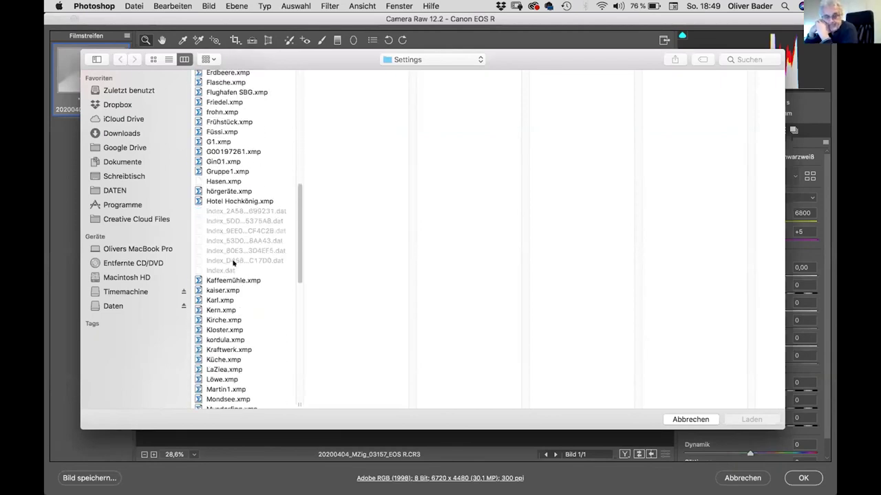
scroll(233, 263, down, 5)
scroll(233, 263, up, 6)
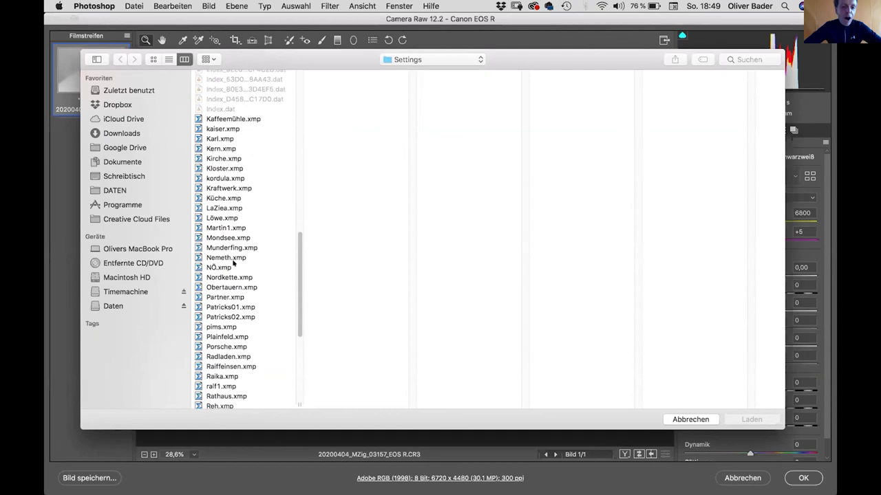
click(231, 236)
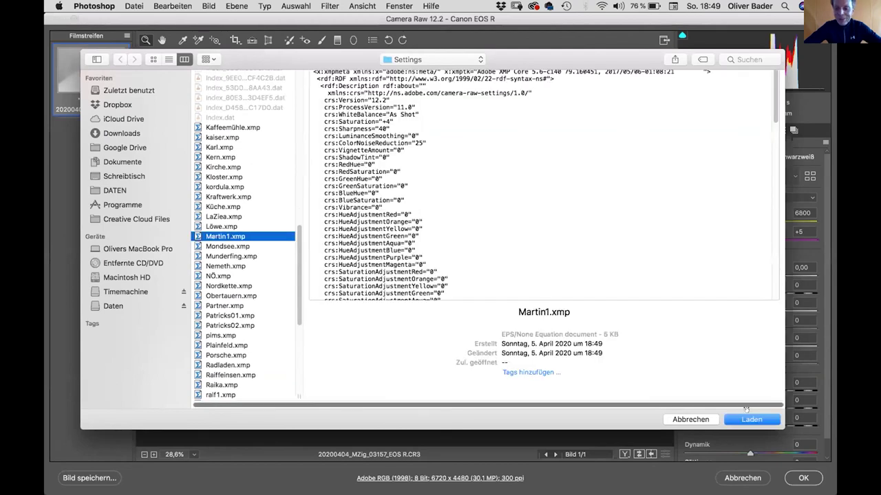
click(744, 420)
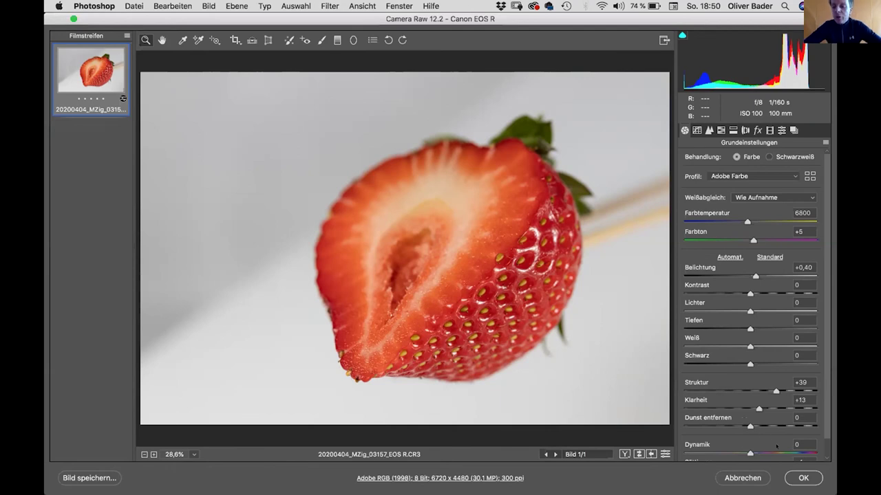
click(797, 478)
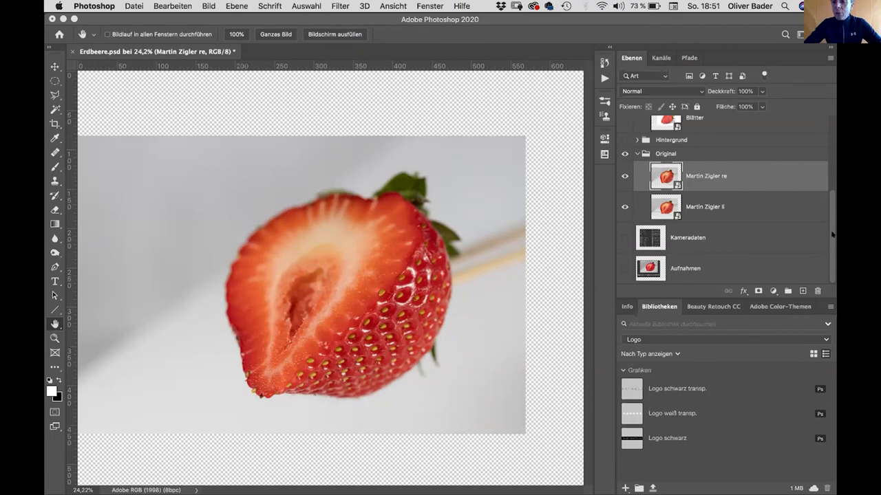
- Hide the re and li originals and show the Blätter, Retusche, Form and Form Final layers of the composite
scroll(830, 236, up, 5)
scroll(728, 202, down, 1)
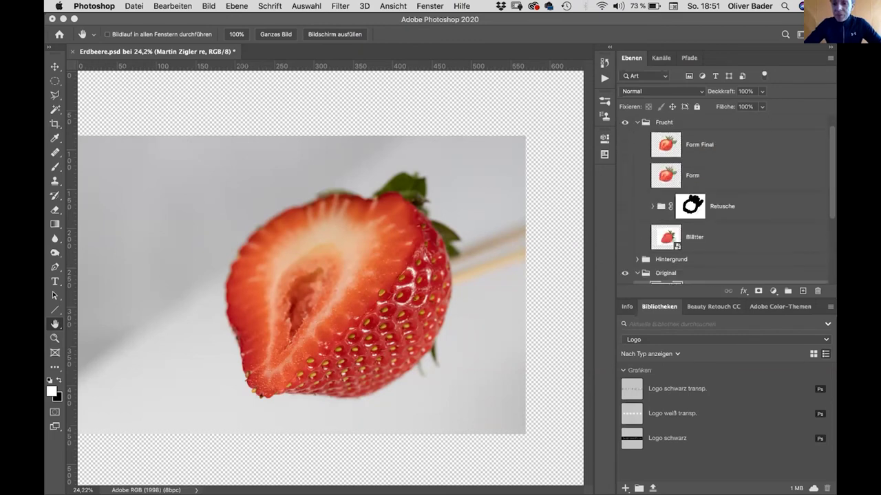
drag(827, 147, 831, 192)
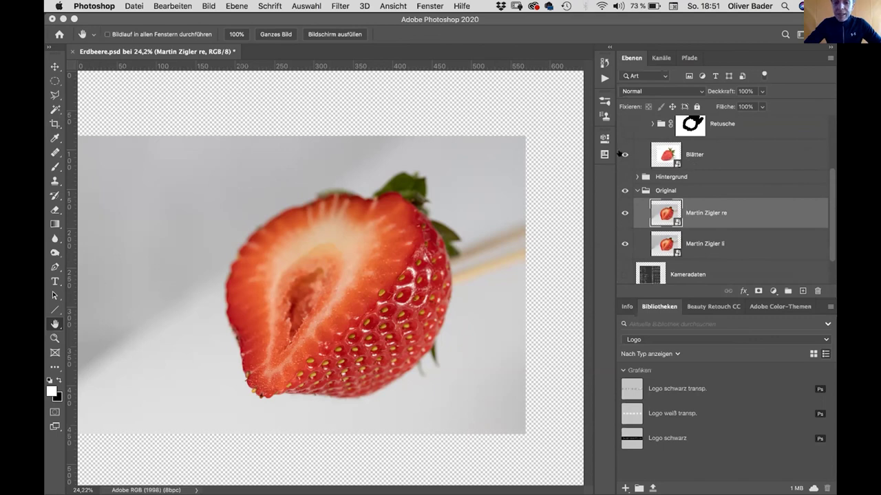
click(624, 154)
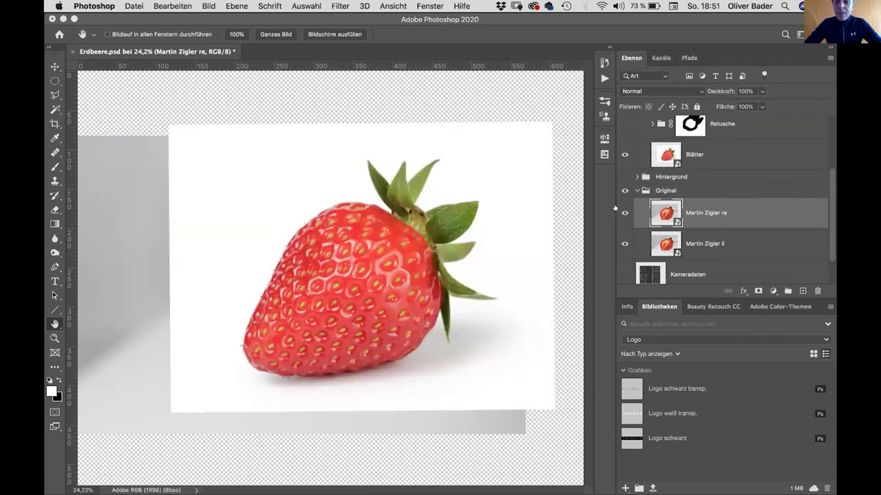
click(624, 243)
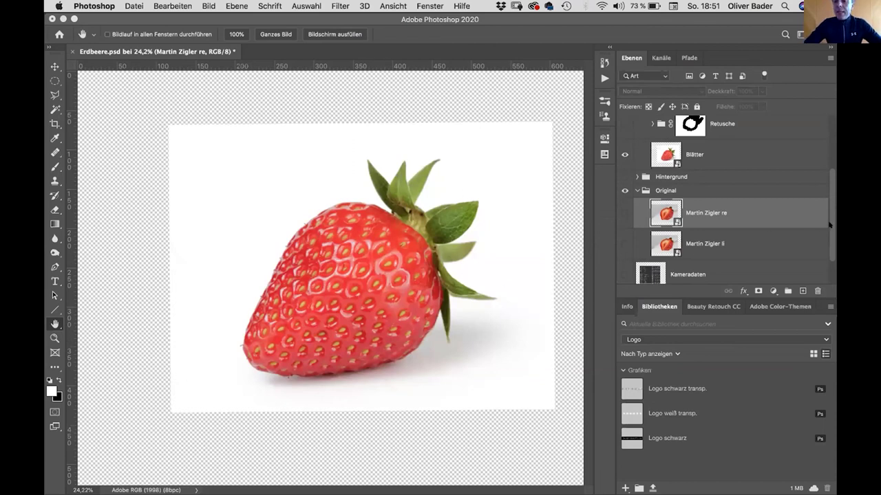
drag(829, 224, 830, 146)
drag(623, 158, 629, 220)
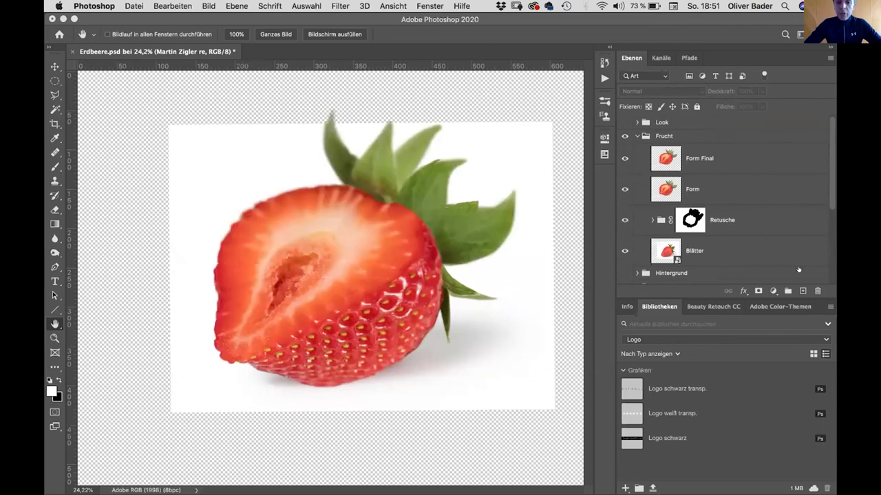
- Expand the Retusche group and review its retouching layers, masks and leaf layers
scroll(728, 192, down, 3)
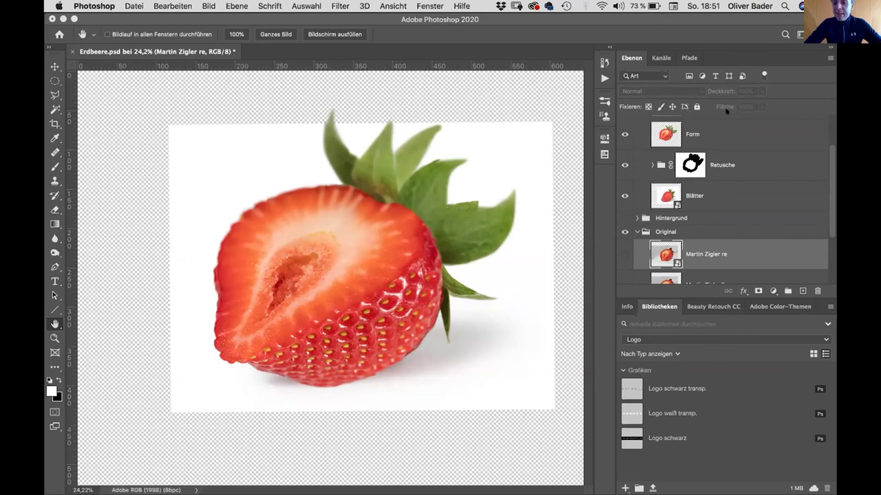
click(646, 165)
click(651, 165)
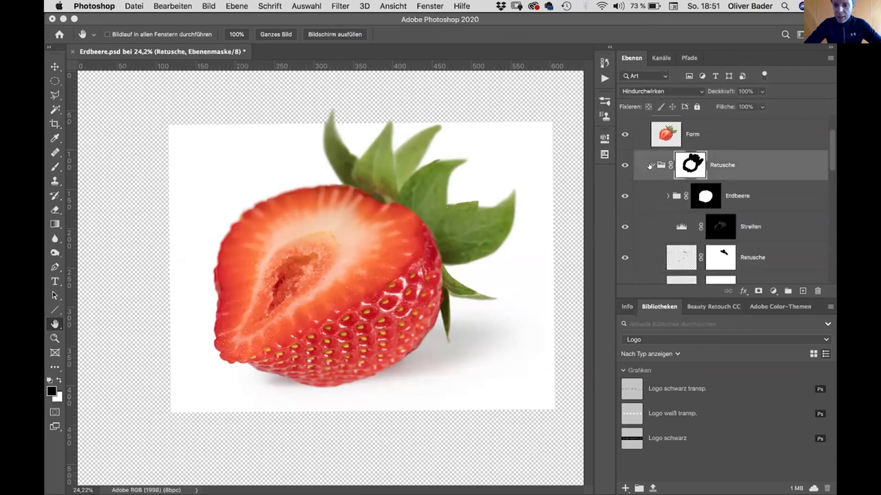
drag(829, 144, 824, 232)
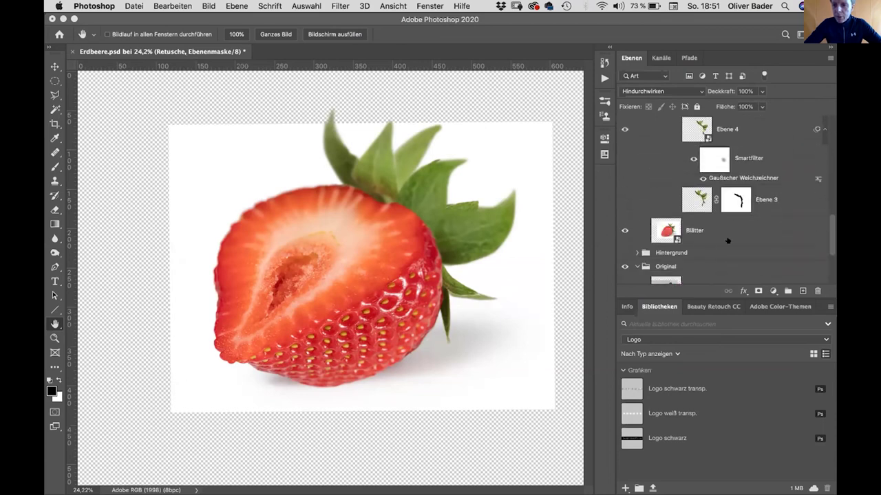
drag(831, 227, 830, 130)
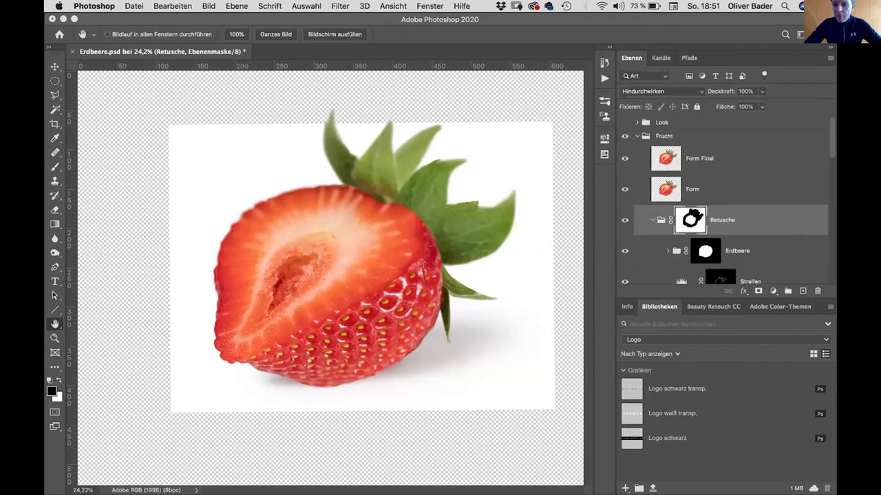
- Make the Look group visible, collapse Frucht and expand Look to review its layers
click(625, 121)
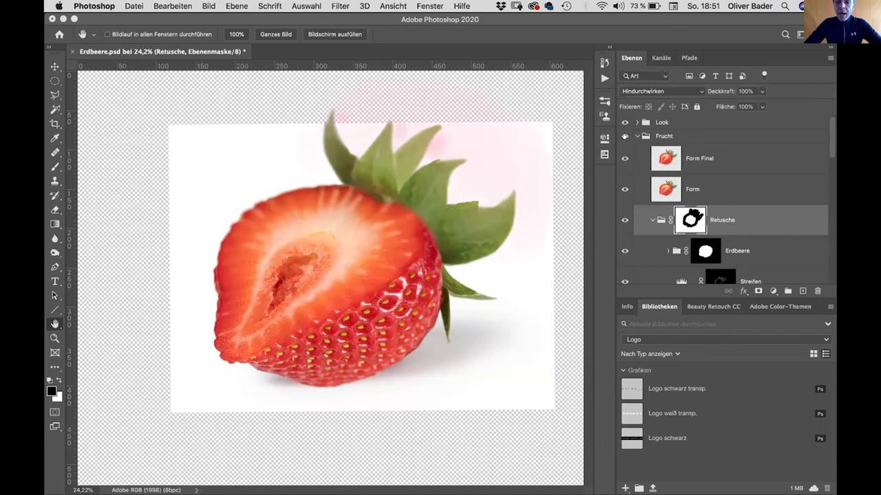
click(633, 135)
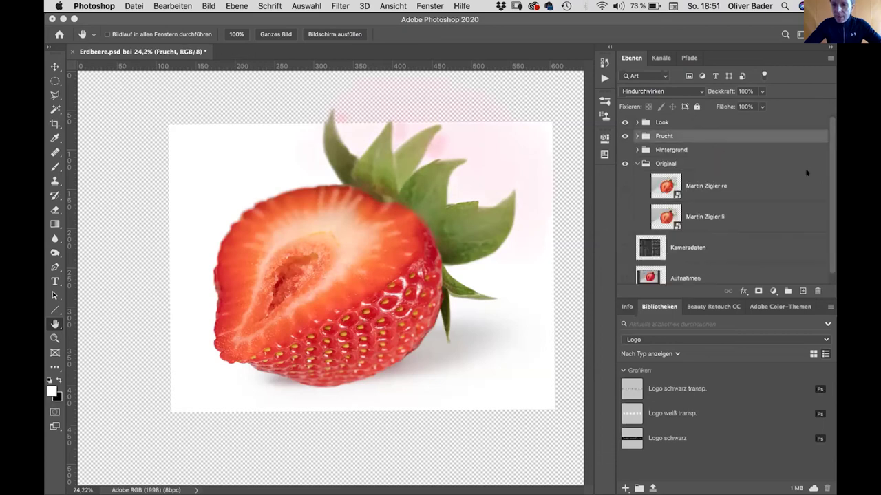
scroll(829, 199, down, 1)
scroll(829, 200, up, 1)
click(637, 122)
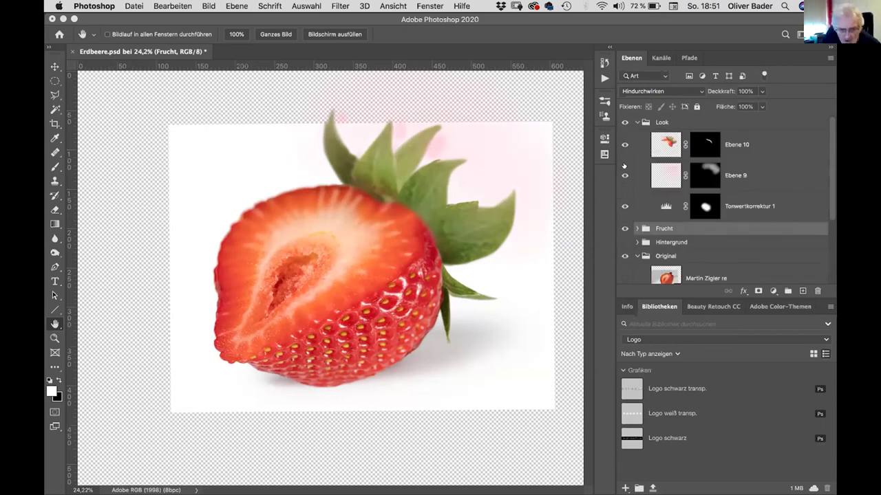
- Review the nested layers of the Frucht and Erdbeere groups down to Ebene 3, and show the Hintergrund group
click(637, 228)
drag(830, 147, 830, 180)
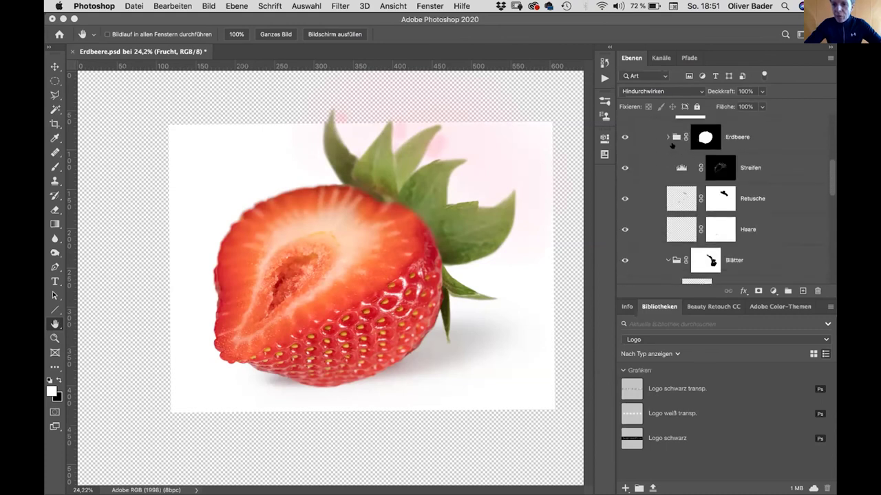
click(668, 137)
drag(830, 165, 832, 241)
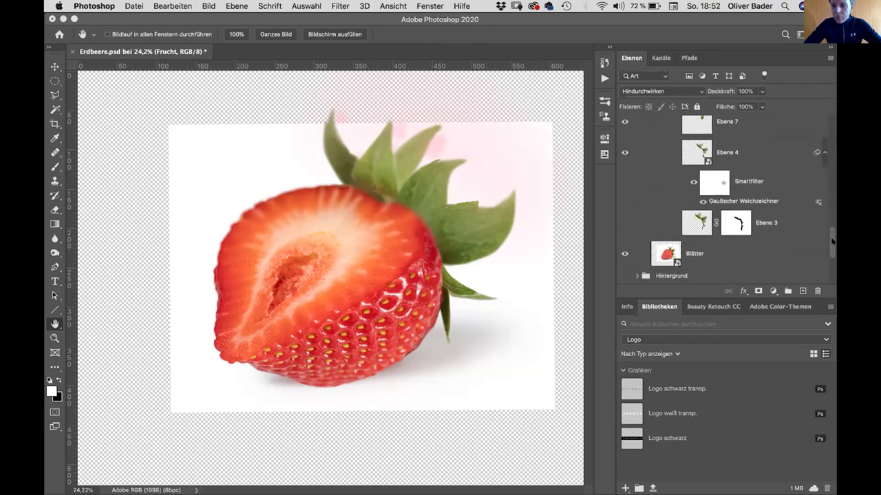
click(626, 222)
click(627, 222)
drag(831, 235, 831, 254)
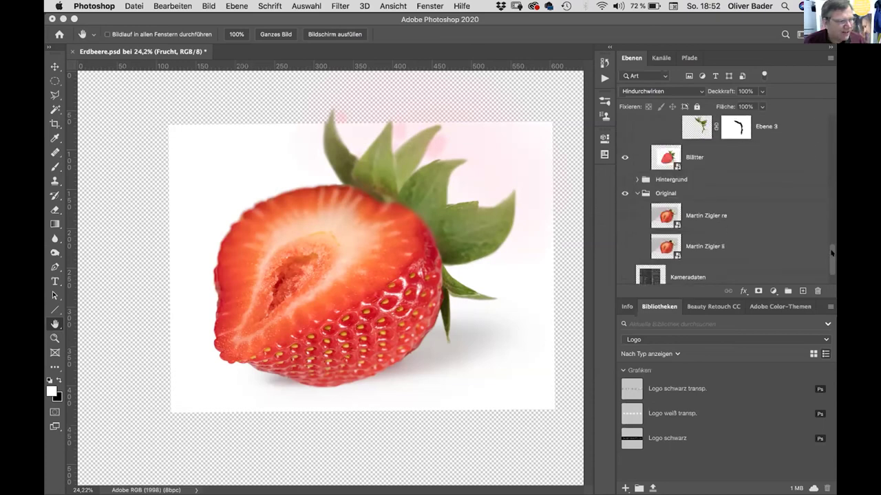
click(624, 180)
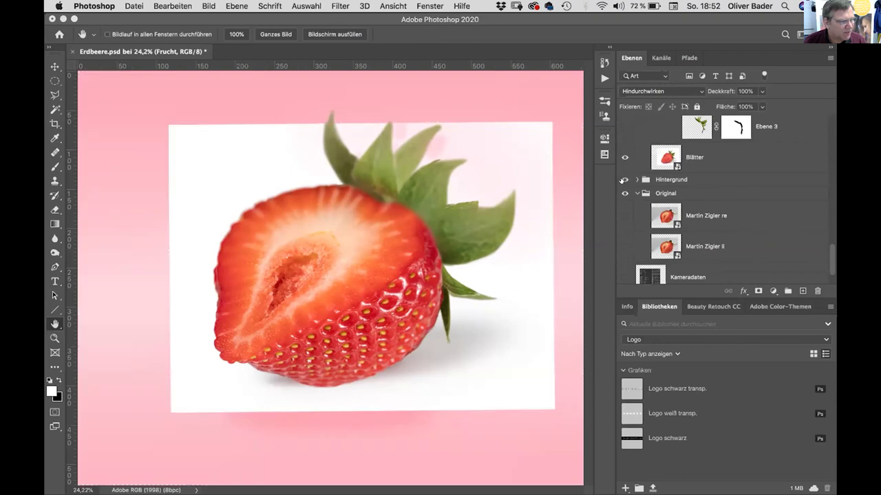
drag(829, 255, 831, 148)
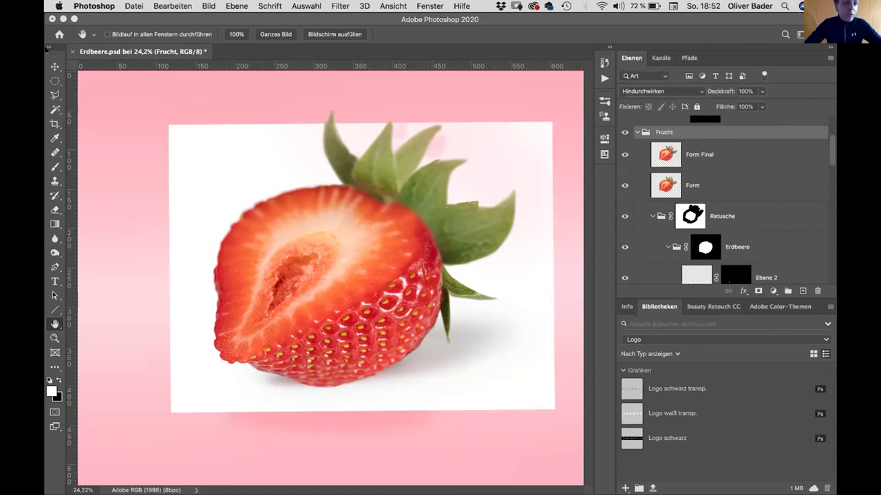
- Close Erdbeere.psd without saving the changes and reopen it from the recent files
click(71, 51)
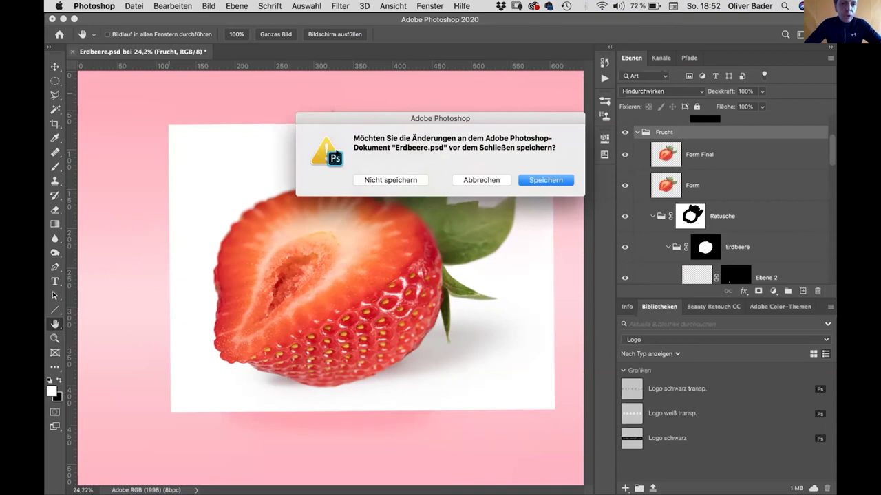
click(380, 180)
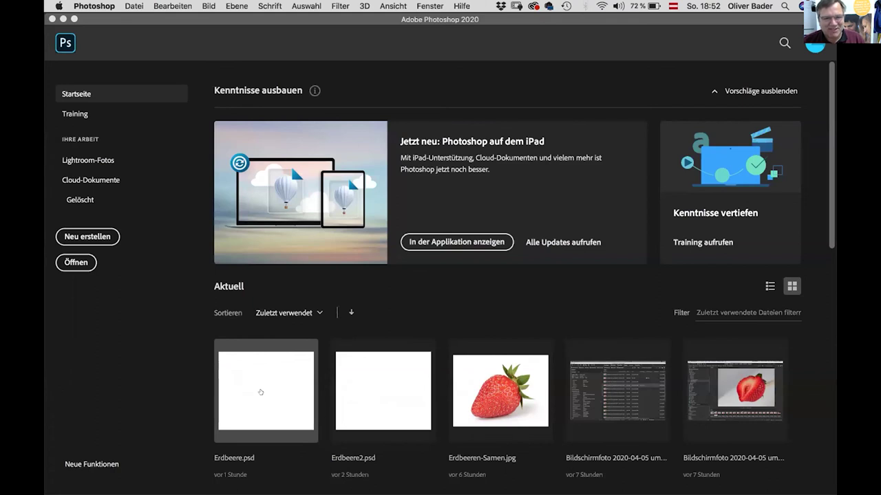
click(260, 390)
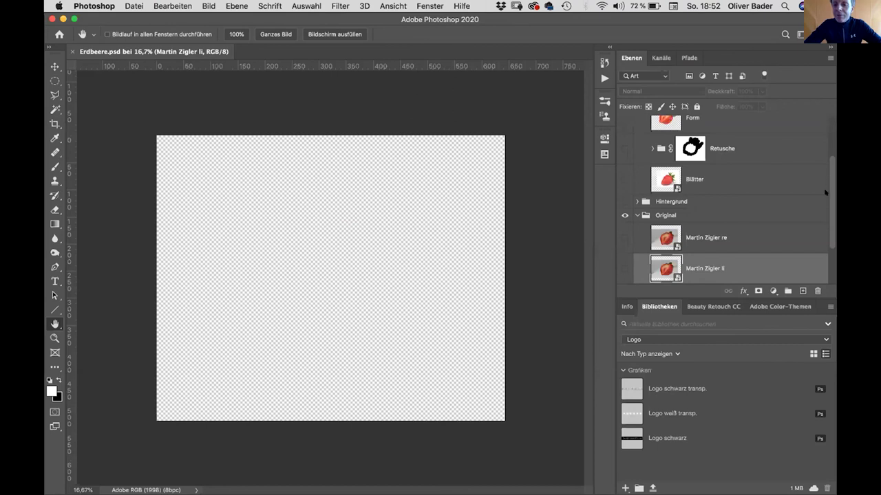
- Show the re and li originals, the Hintergrund group, the Blätter layer and the Retusche group
click(624, 238)
click(625, 269)
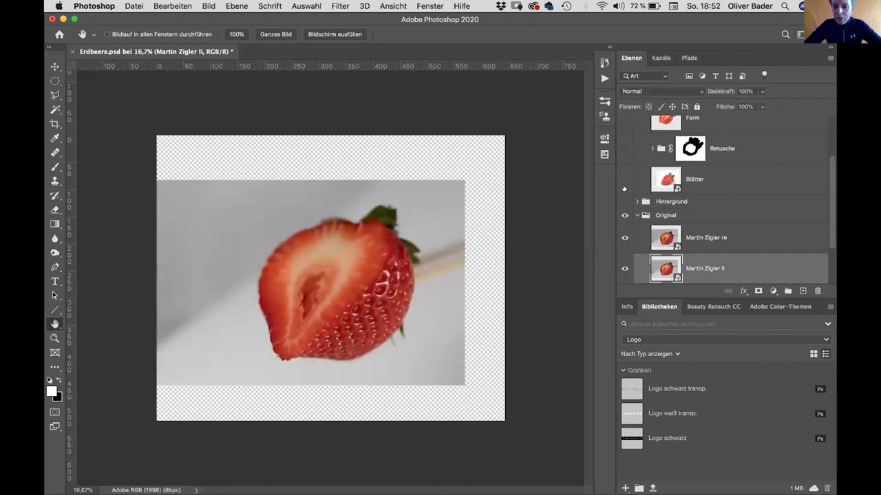
click(625, 202)
click(624, 178)
click(625, 148)
- Show the Form and Form Final layers of the Frucht group, plus the Look group
scroll(722, 179, up, 3)
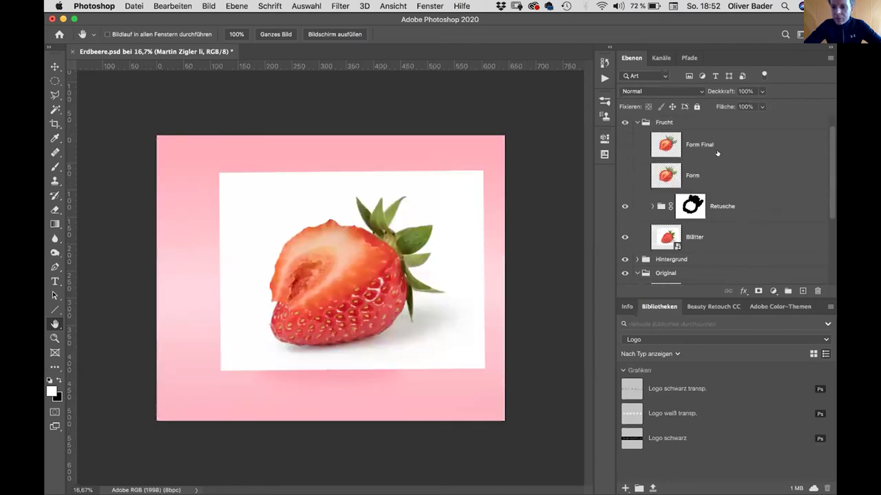
click(625, 144)
click(624, 144)
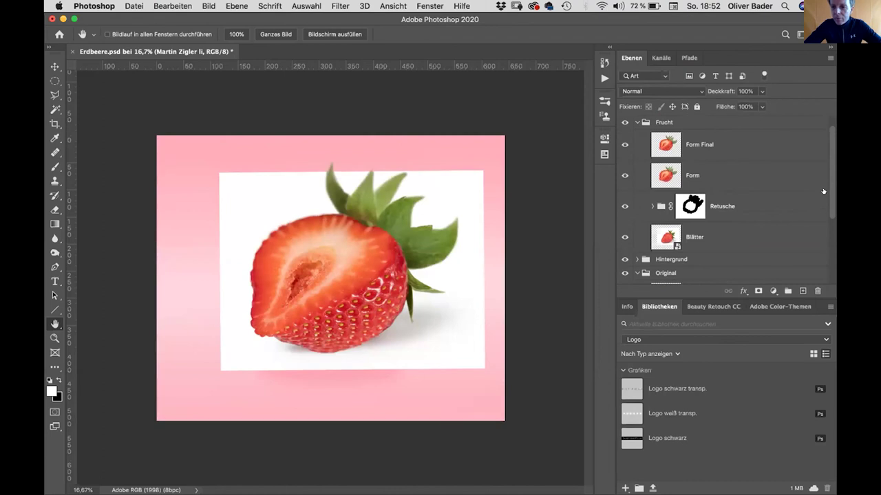
scroll(654, 131, up, 1)
click(624, 122)
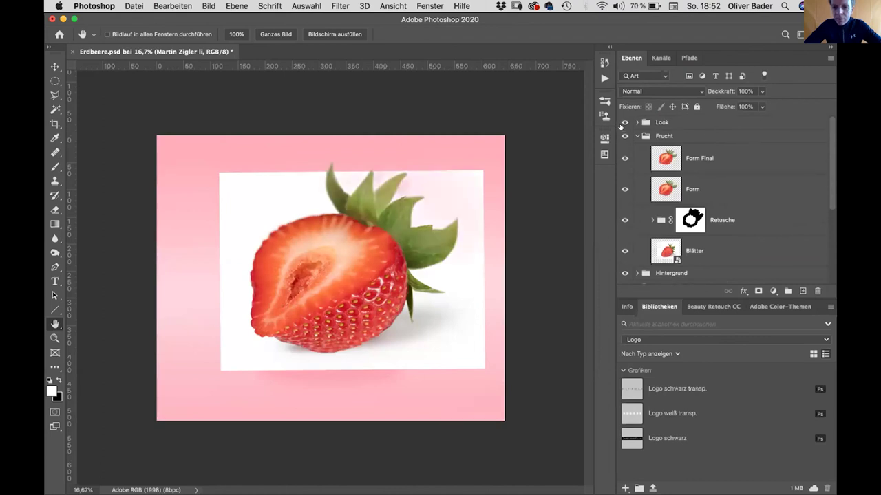
- Inspect the curves layers and masks in the Hintergrund group, collapse it and expand the Frucht group again
click(636, 135)
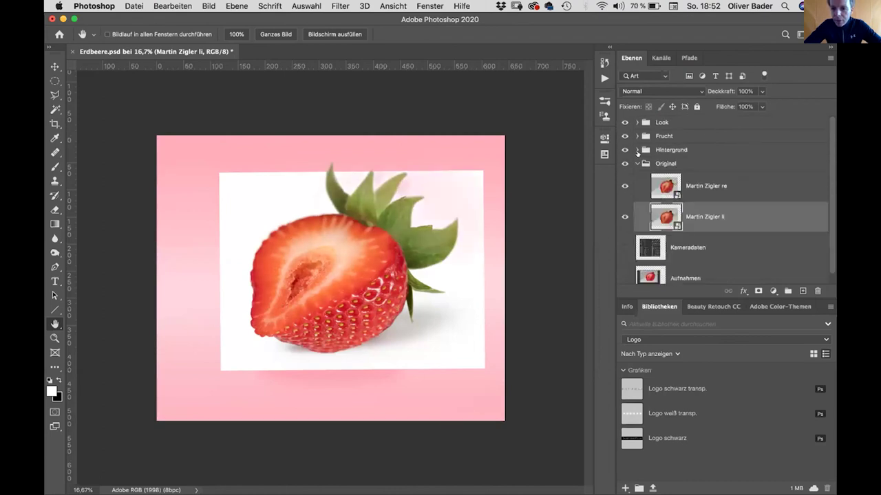
click(634, 149)
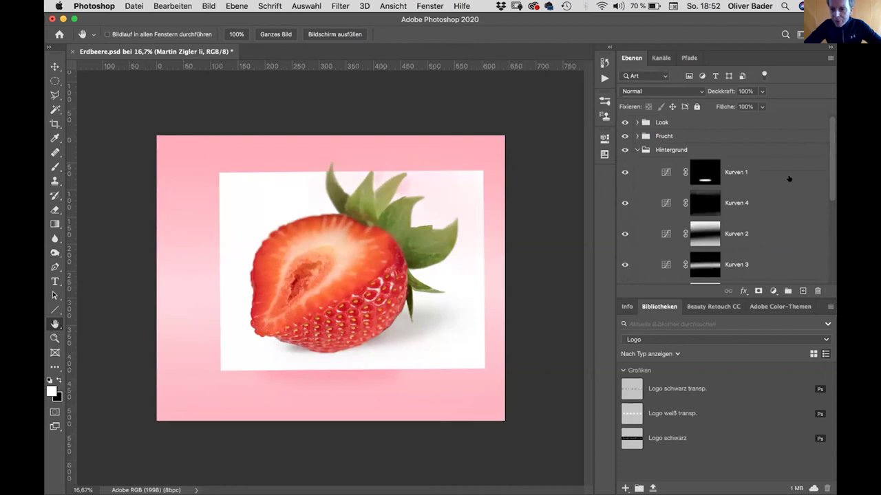
mouse_move(830, 164)
mouse_down()
mouse_move(830, 211)
mouse_move(831, 155)
mouse_up()
click(638, 151)
click(636, 135)
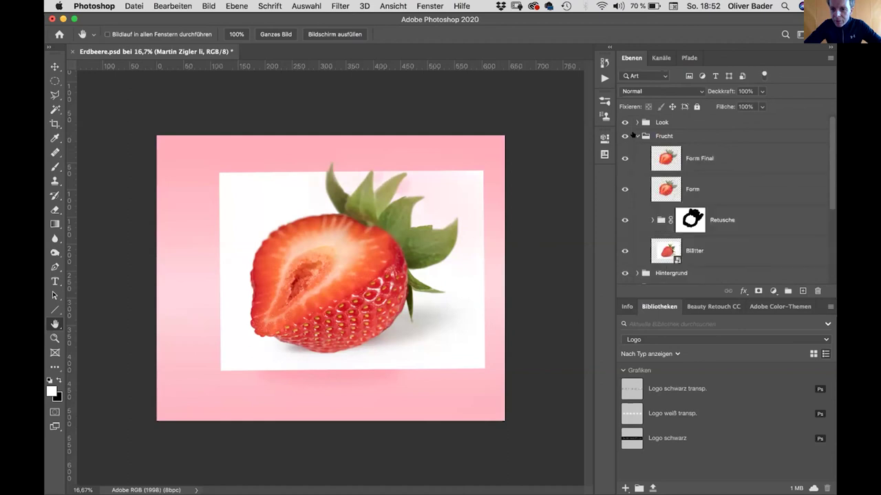
- Examine the Retusche group with its Erdbeere subgroup in the Frucht group, and the layers of the Look group
scroll(830, 181, down, 2)
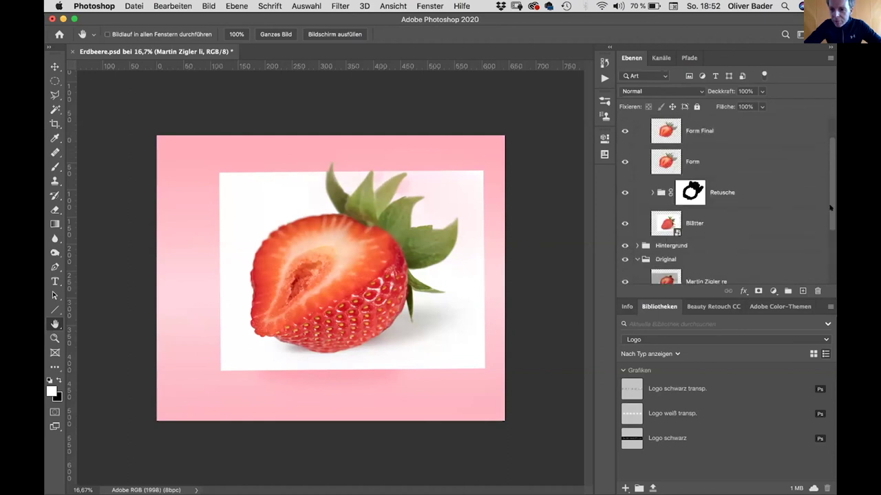
click(648, 165)
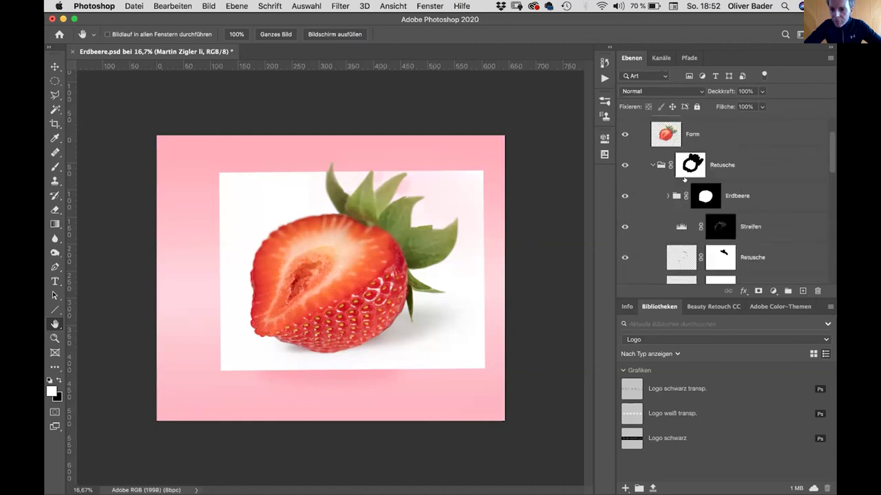
scroll(830, 165, down, 2)
click(665, 156)
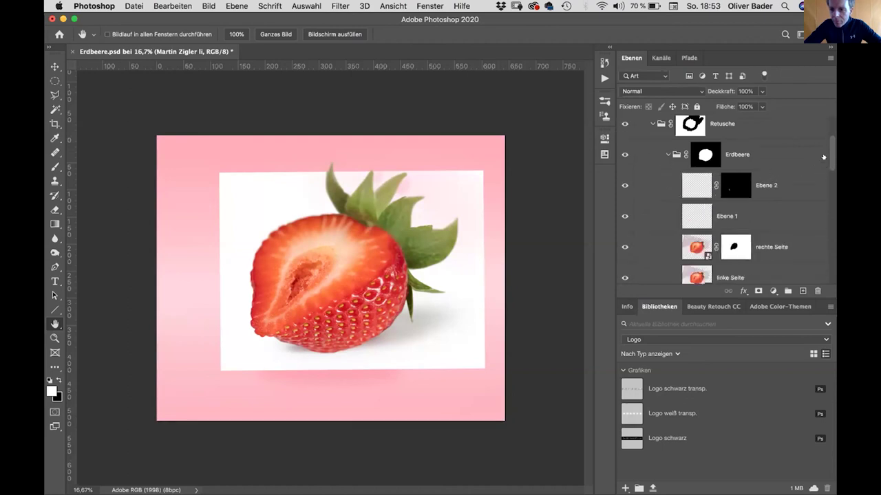
scroll(831, 154, down, 6)
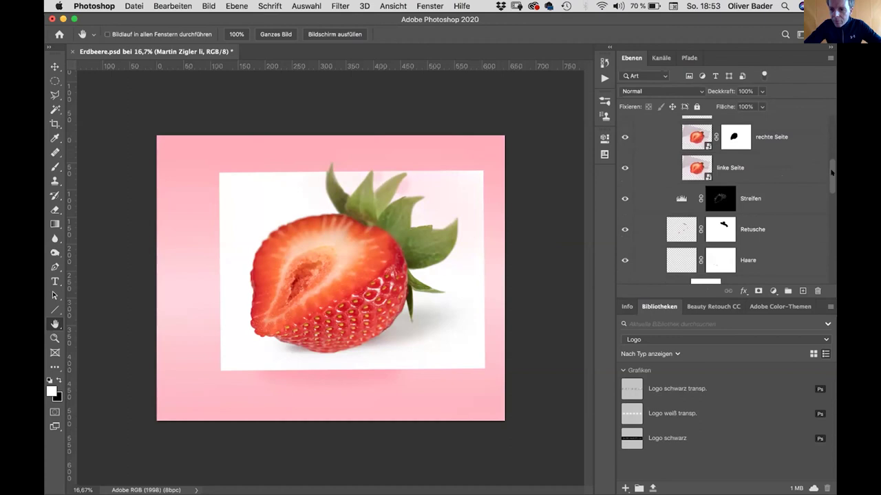
drag(831, 182, 830, 87)
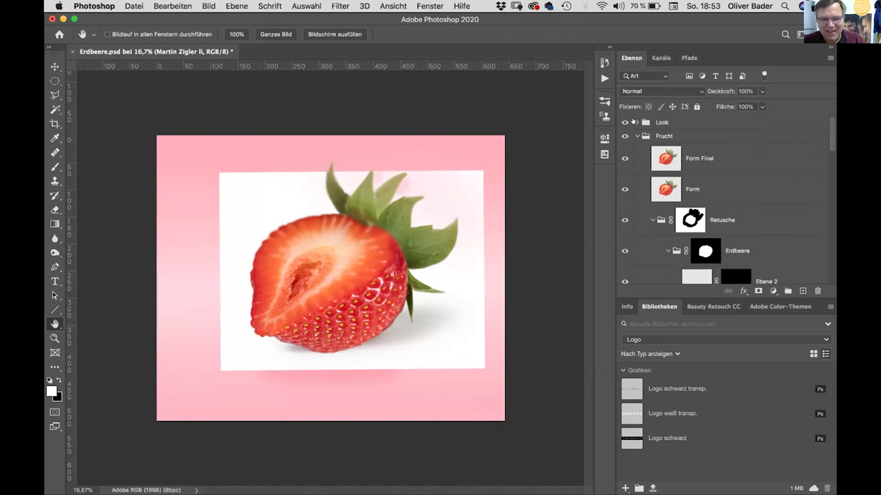
click(634, 121)
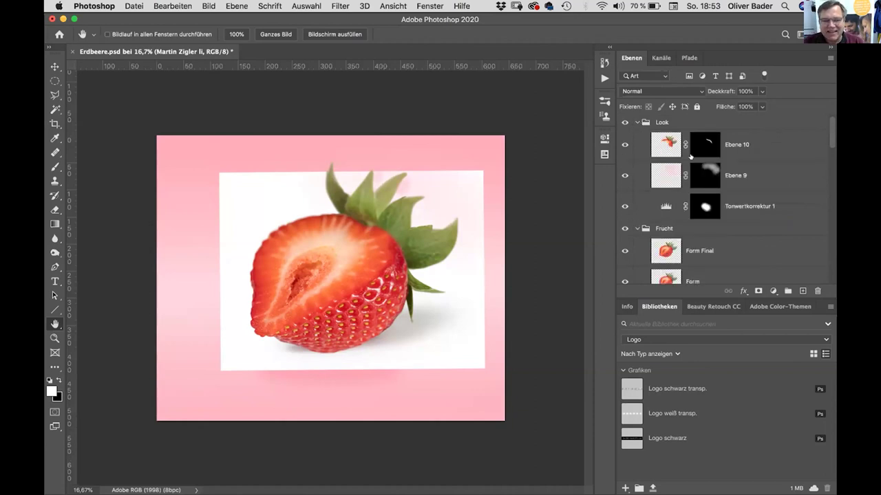
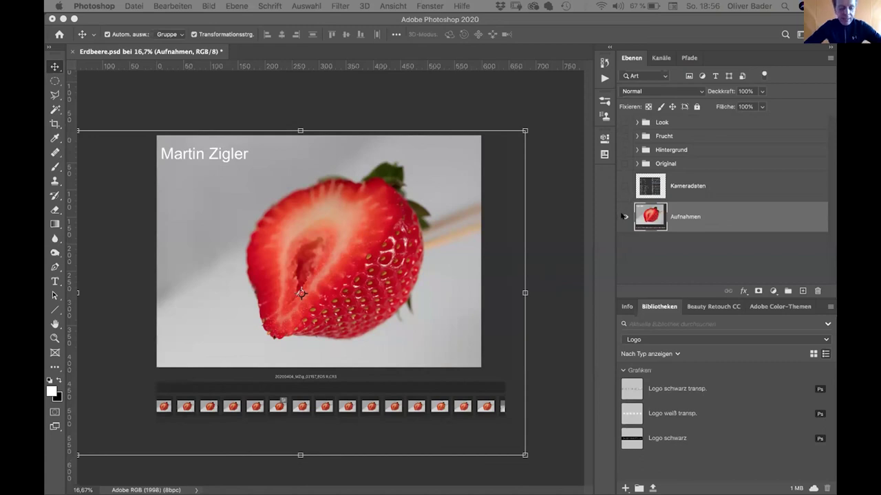
- Compare the Aufnahmen layer on its own with the finished strawberry composite several times
alt+click(624, 216)
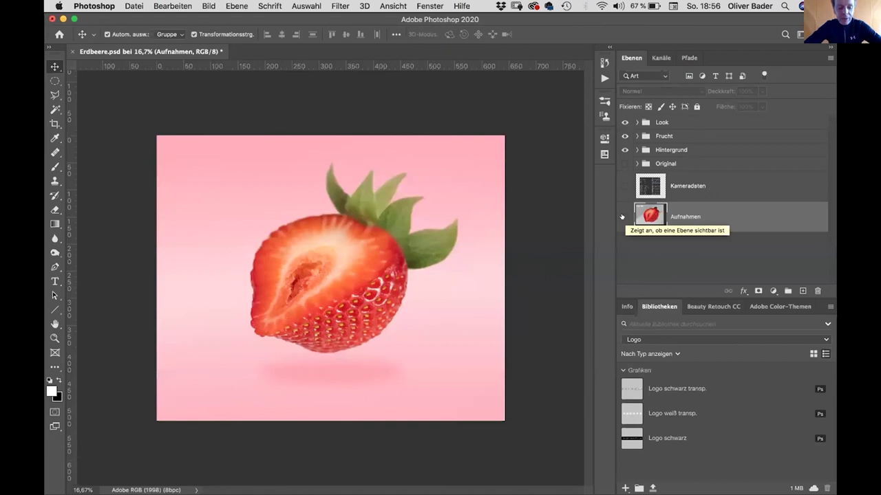
alt+click(624, 217)
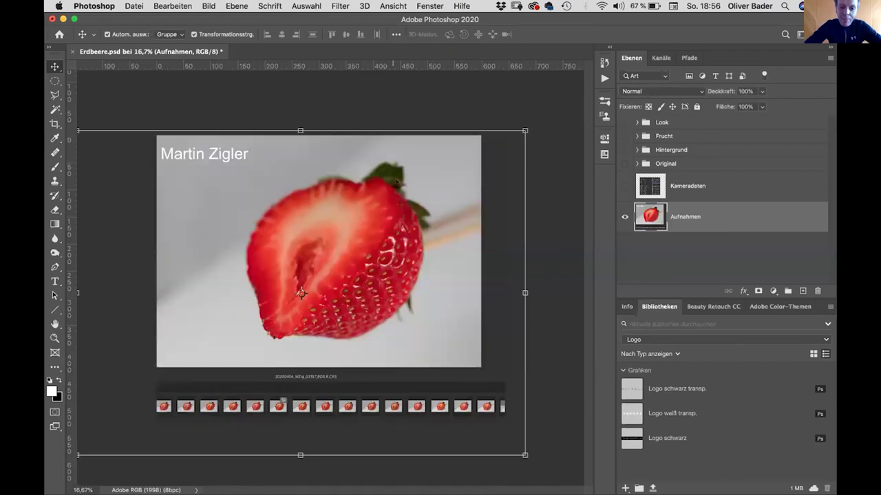
alt+click(623, 217)
alt+click(623, 216)
alt+click(623, 216)
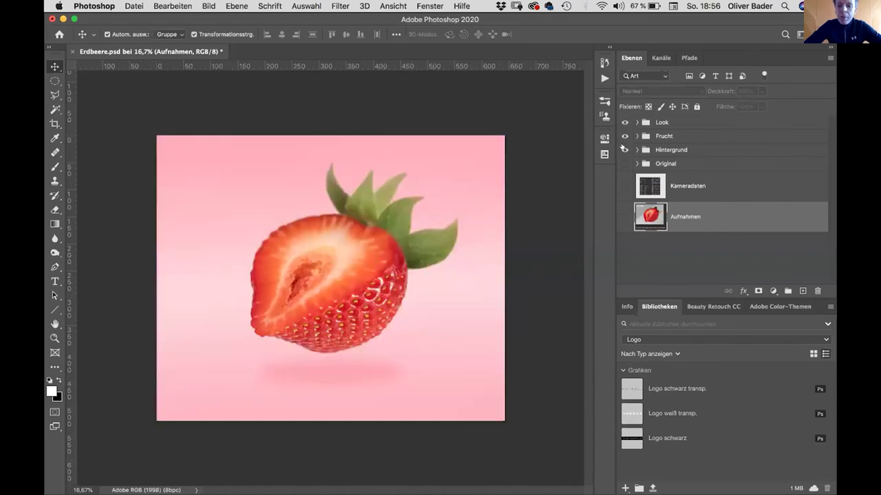
- Toggle the visibility of the Hintergrund group, then expand it to reach its curves layers and the Farbe fill layer
click(624, 150)
click(624, 149)
click(623, 149)
click(623, 148)
click(624, 148)
click(624, 149)
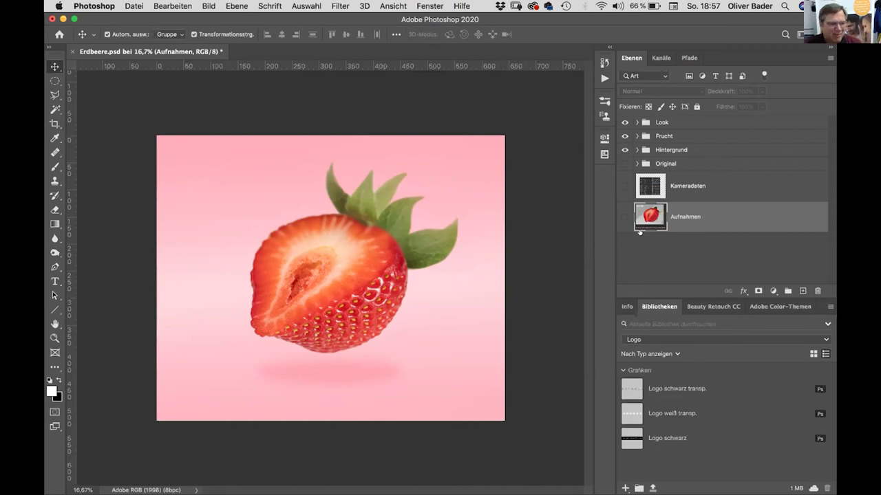
click(637, 150)
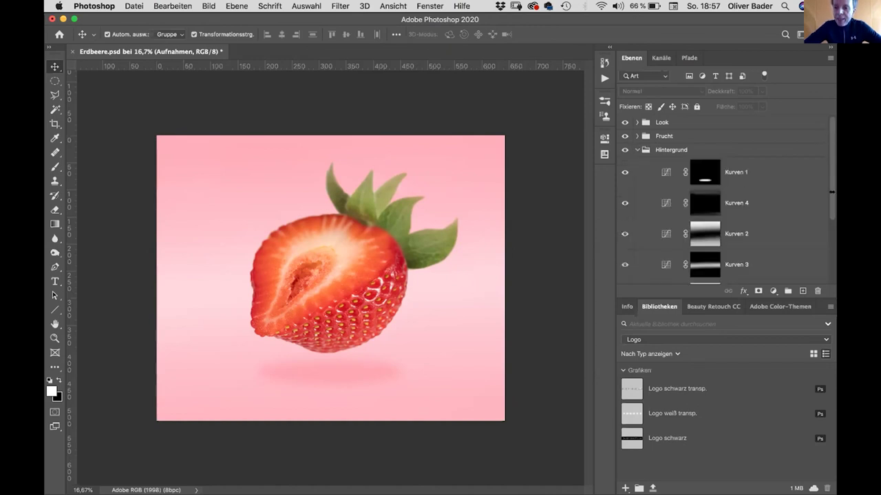
scroll(829, 183, down, 4)
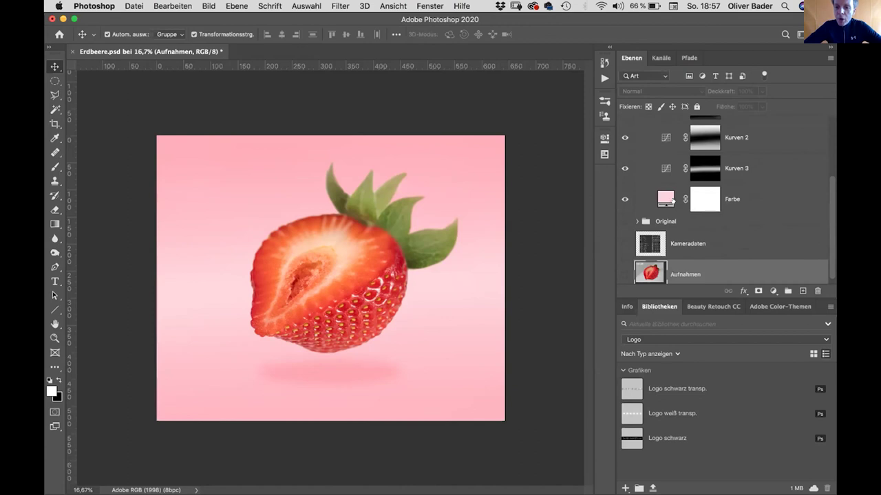
- Try green and blue tones as the fill colour of the Farbe layer, then discard the colour change
double_click(664, 199)
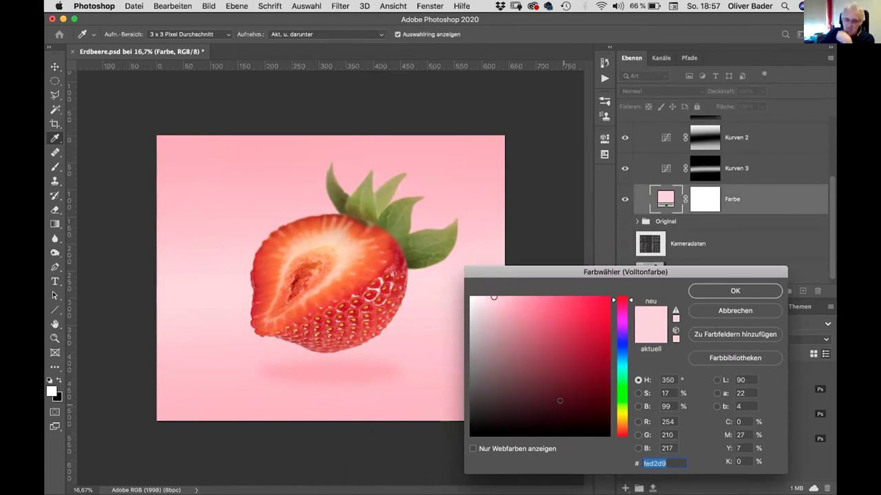
click(622, 392)
drag(577, 340, 609, 298)
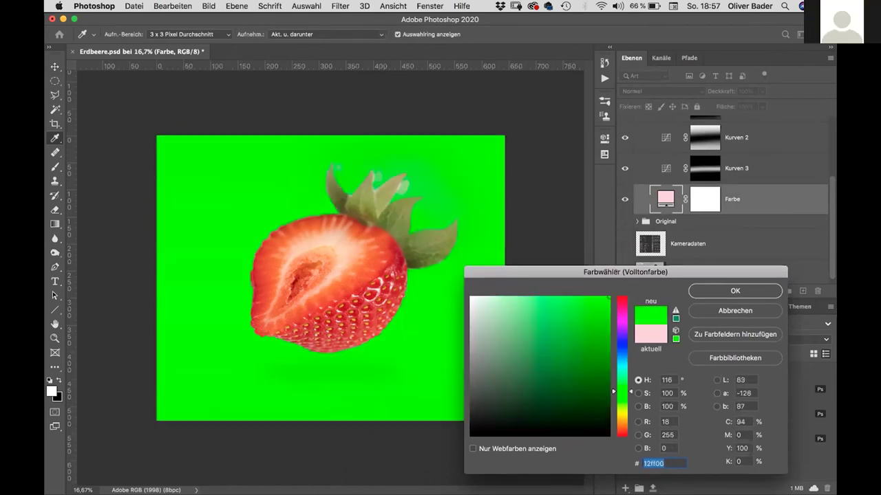
click(542, 354)
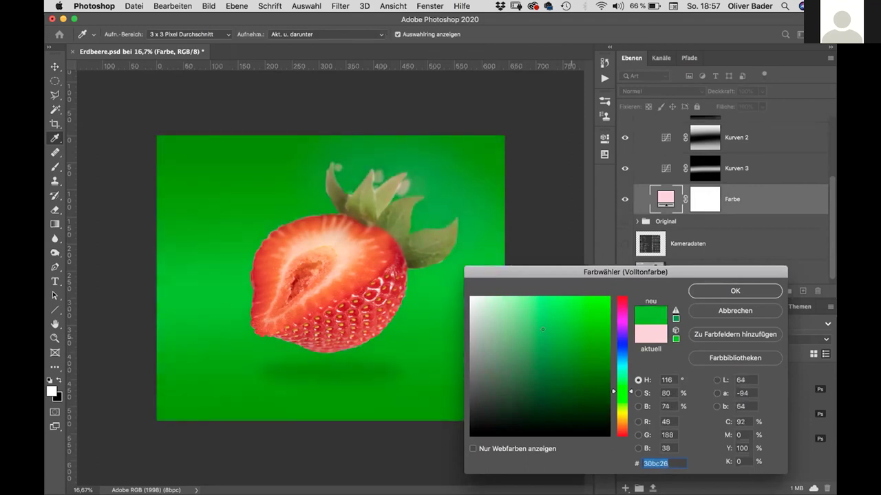
click(621, 350)
click(499, 332)
mouse_move(498, 333)
mouse_down()
mouse_move(507, 374)
mouse_move(557, 328)
mouse_move(502, 309)
mouse_move(505, 337)
mouse_up()
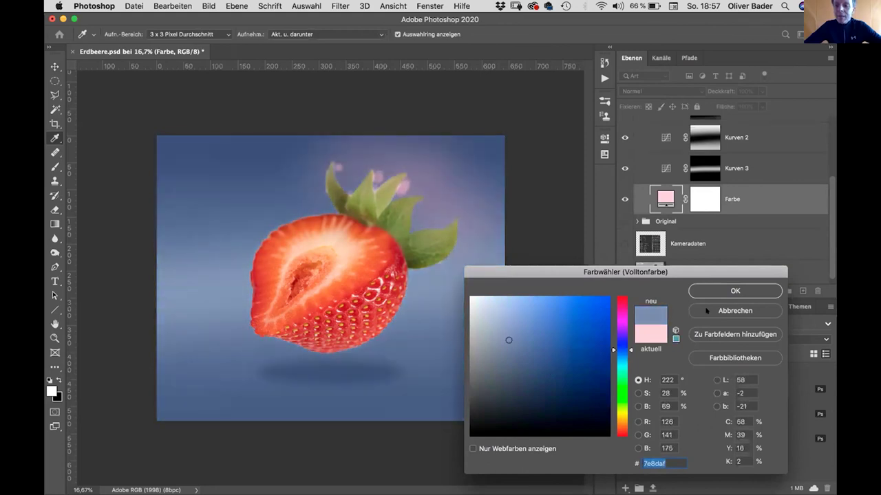
click(708, 312)
- Change the fill colour of the Farbe layer to the muted grey-brown #877b7d
scroll(831, 234, up, 5)
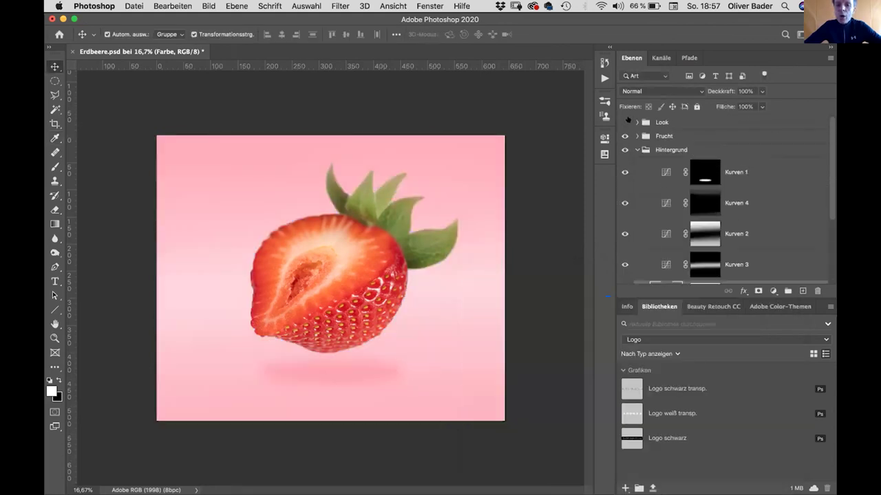
drag(830, 175, 829, 277)
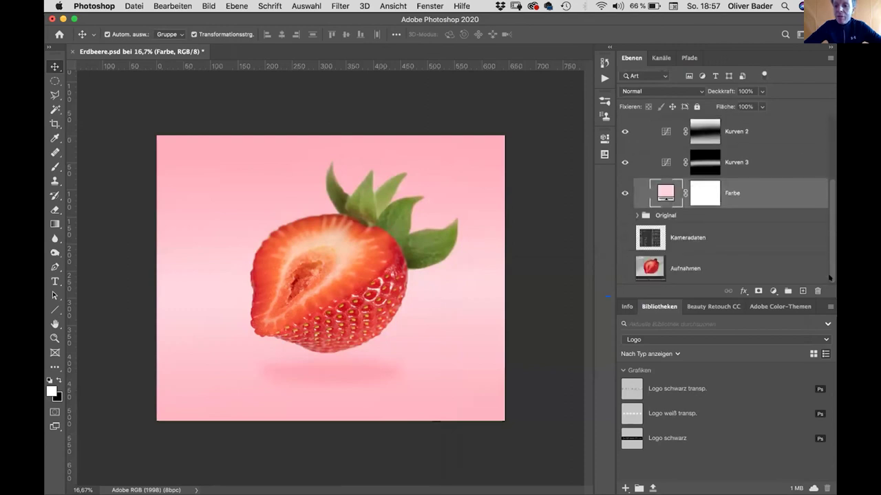
double_click(665, 190)
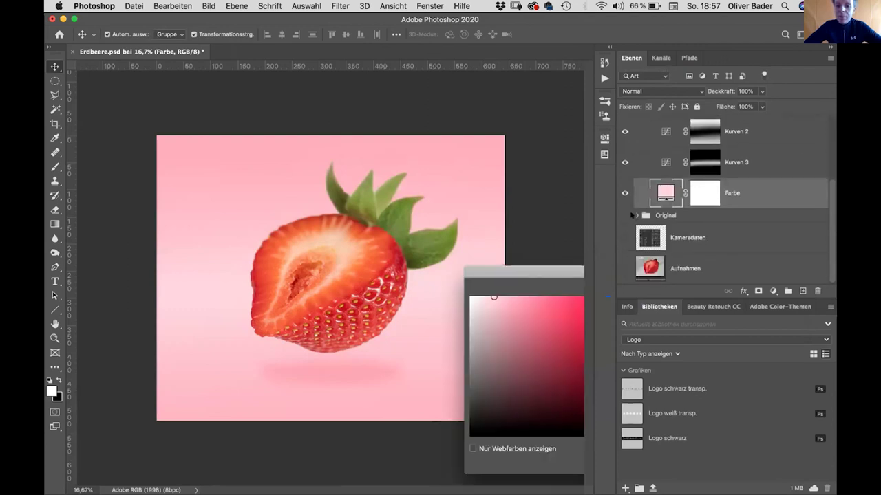
click(557, 355)
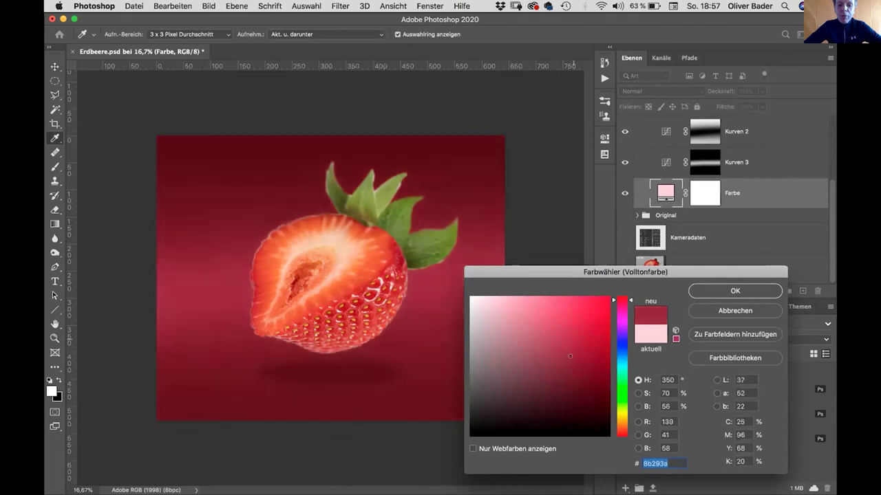
mouse_move(557, 355)
mouse_down()
mouse_move(532, 324)
mouse_move(508, 315)
mouse_move(479, 338)
mouse_move(474, 363)
mouse_move(481, 362)
mouse_up()
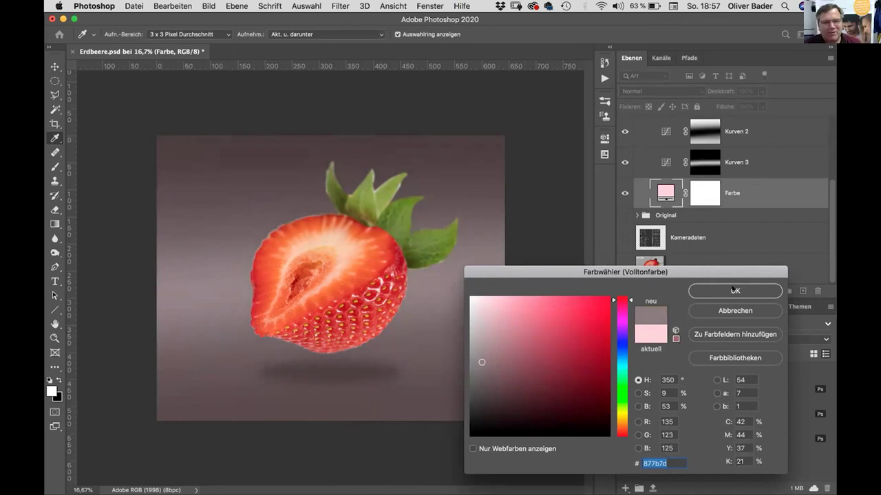
click(734, 290)
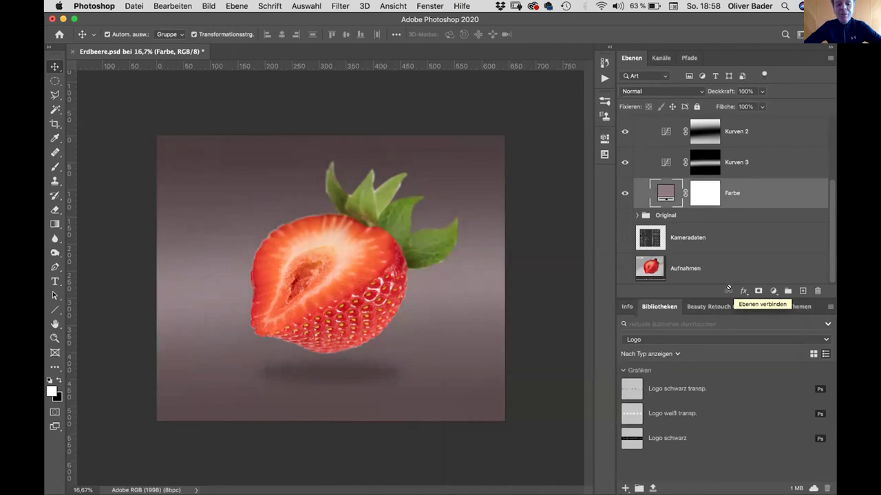
- Draw an elliptical selection around the strawberry's body with a 600 px feather
click(772, 291)
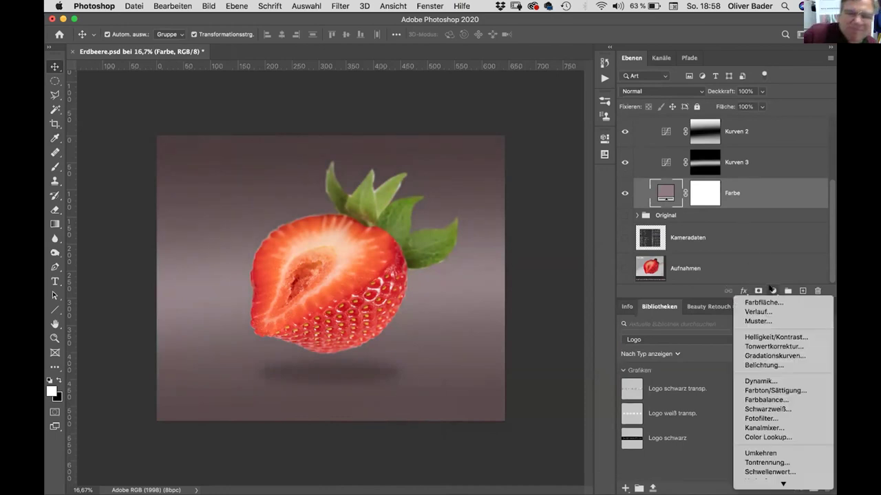
click(772, 289)
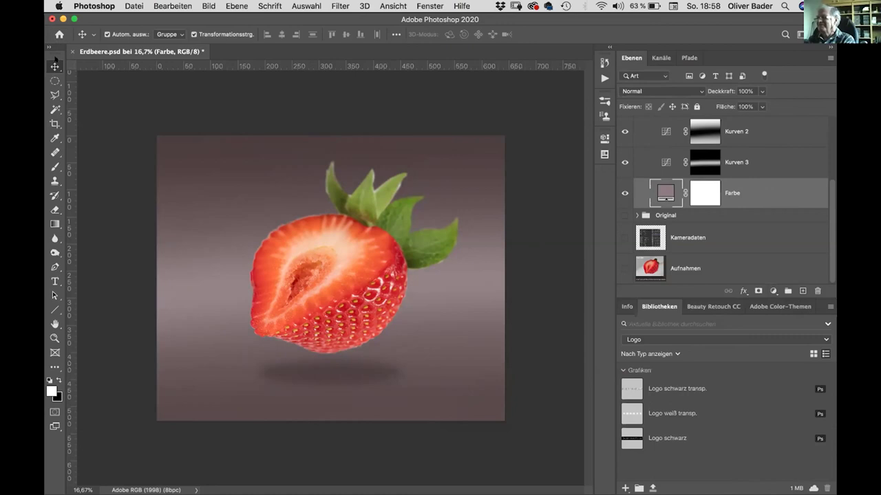
click(56, 81)
click(114, 92)
drag(254, 222, 403, 342)
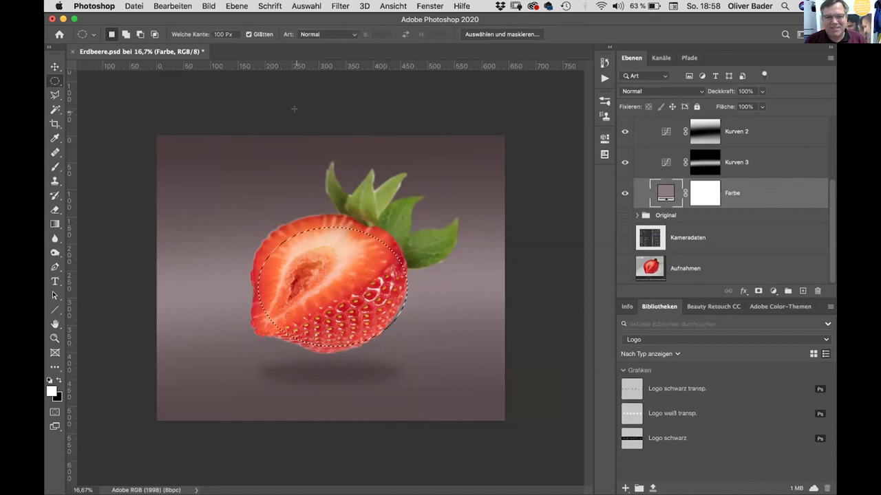
click(295, 112)
click(224, 34)
text(600)
key(Return)
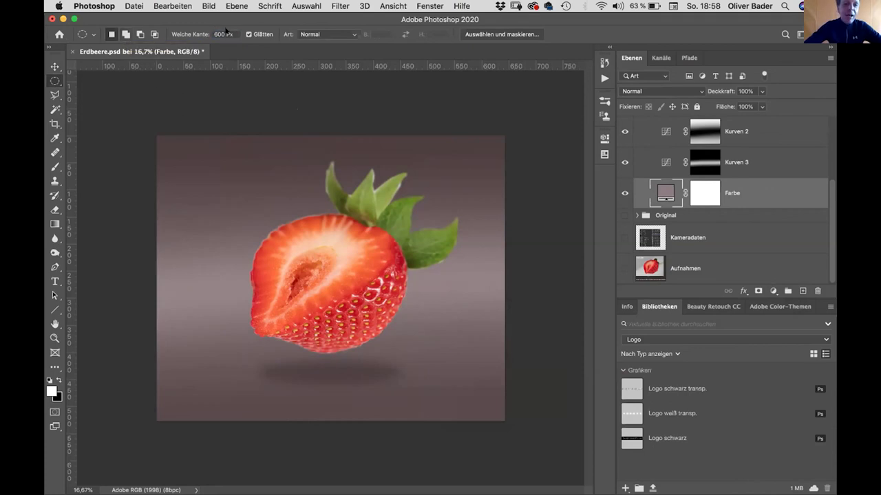
drag(337, 289, 427, 340)
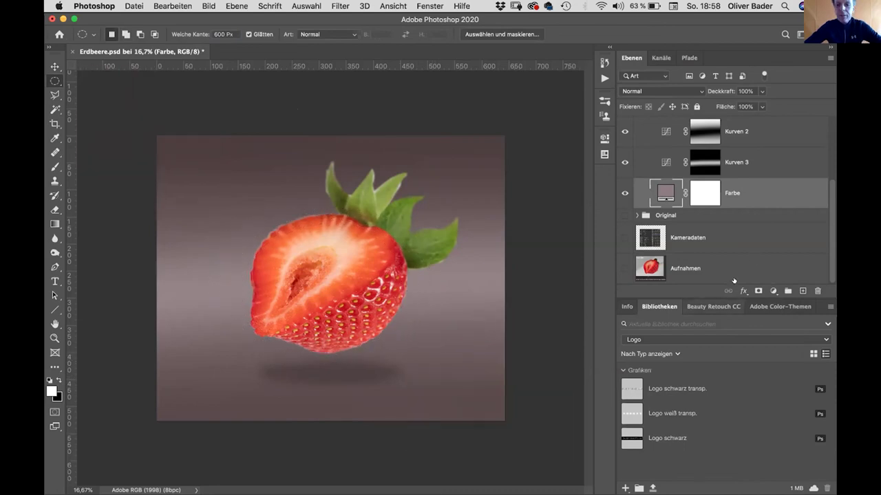
- Add a curves adjustment masked by the selection above the Farbe layer, raising RGB input 76 to output 140
click(773, 291)
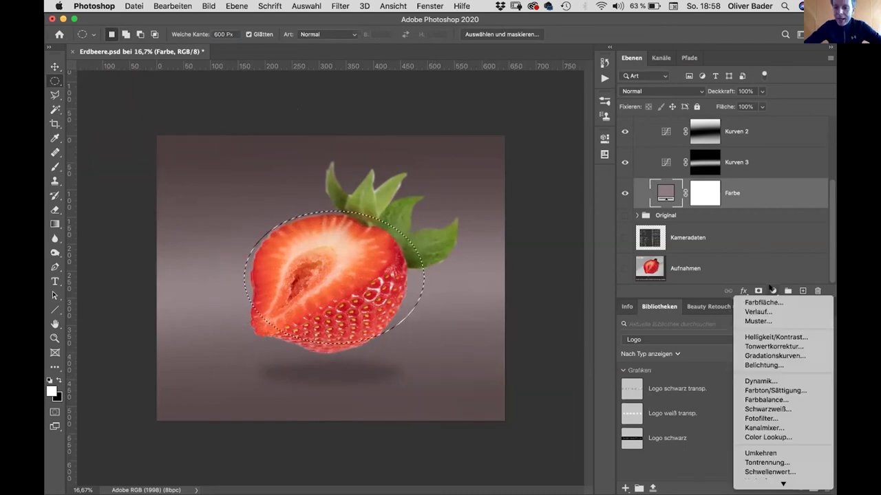
click(770, 357)
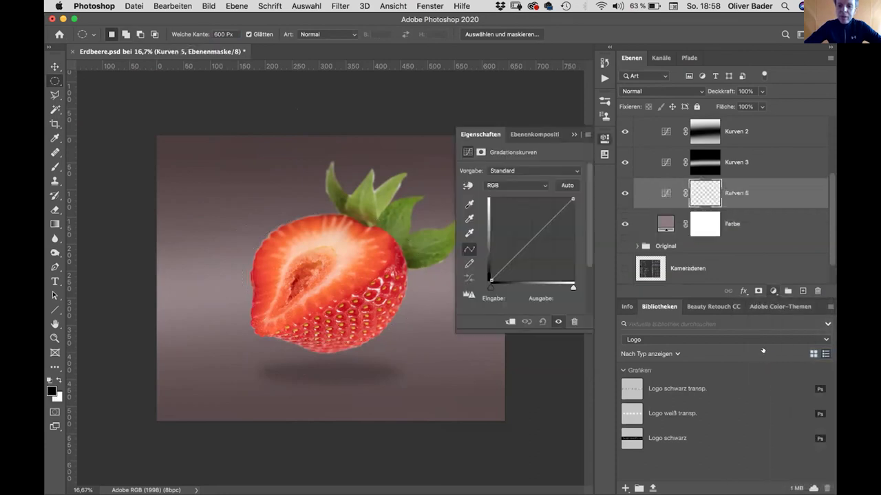
mouse_move(530, 233)
mouse_down()
mouse_move(516, 220)
mouse_move(516, 236)
mouse_up()
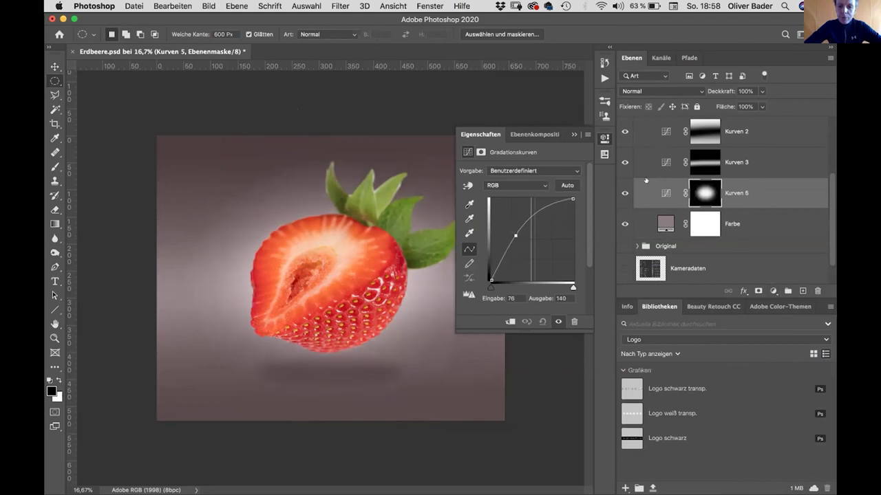
click(572, 134)
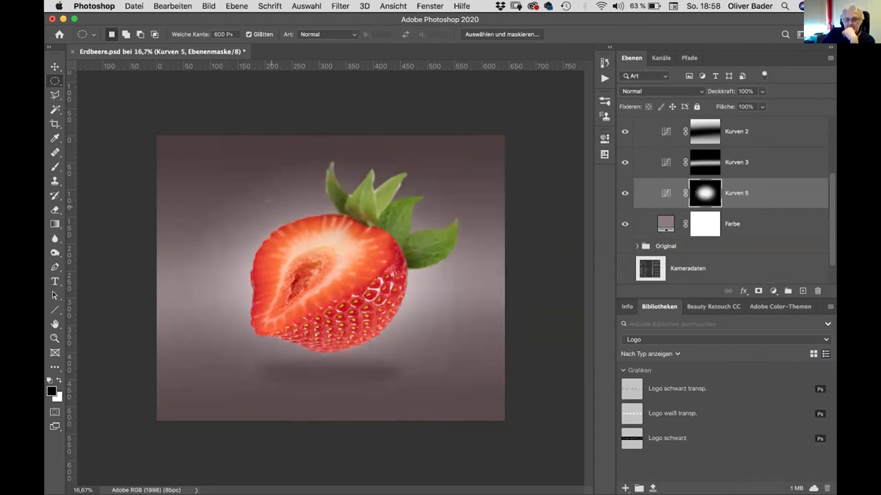
- Scale the Kurven 5 layer mask up to about 133% and reposition its glow behind the strawberry, then select the Aufnahmen layer
key(v)
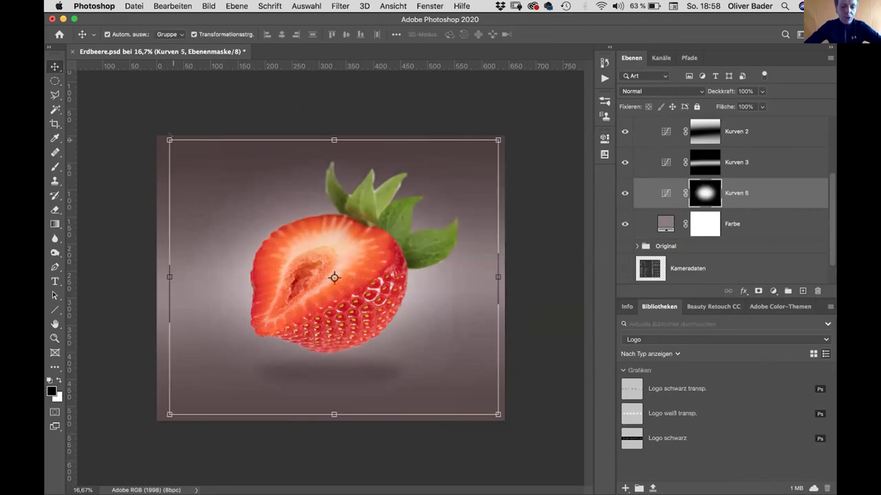
key(super+minus)
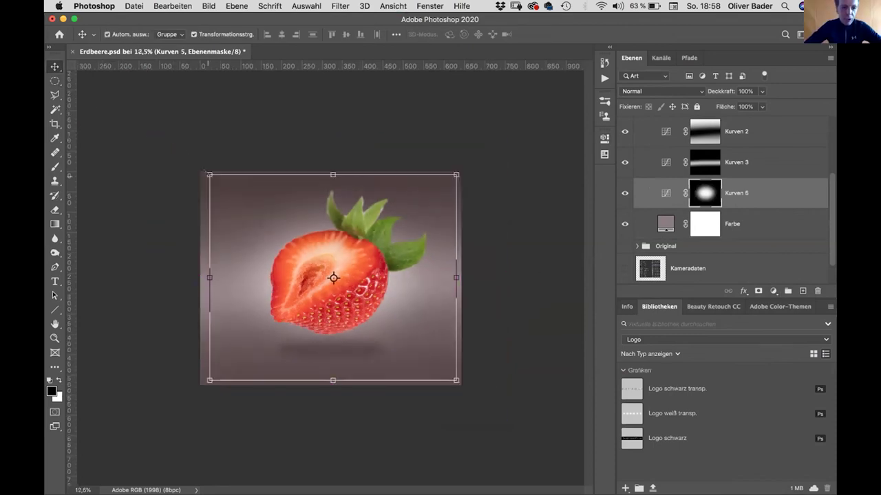
drag(208, 174, 162, 132)
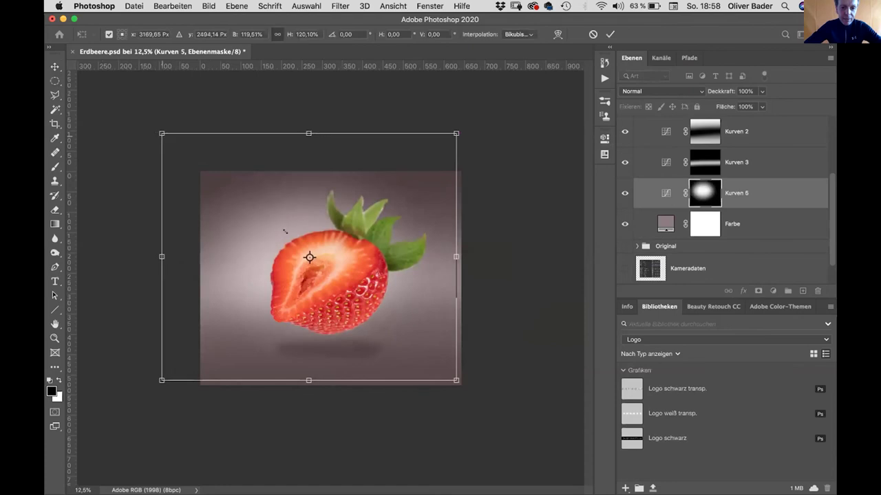
drag(456, 380, 489, 408)
drag(407, 301, 425, 324)
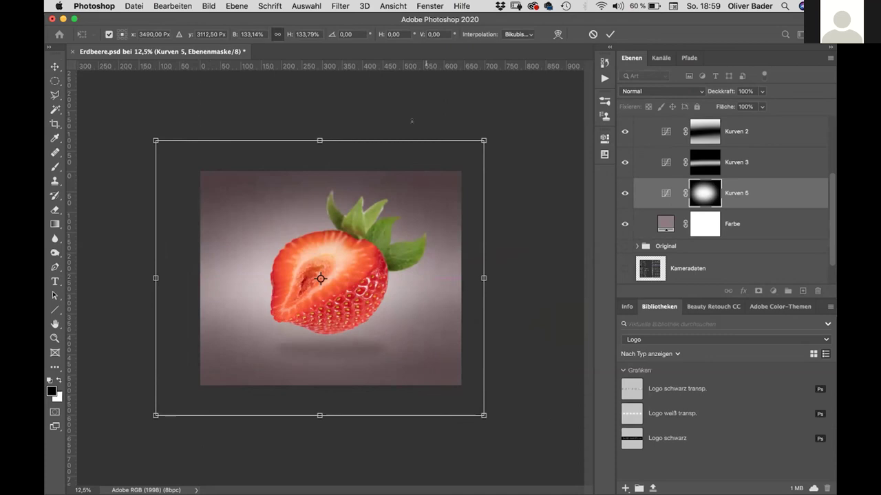
click(333, 5)
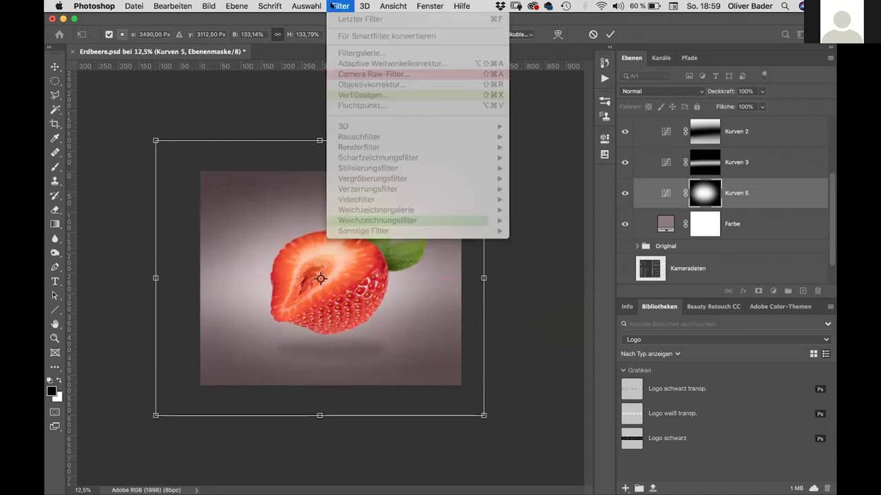
click(333, 6)
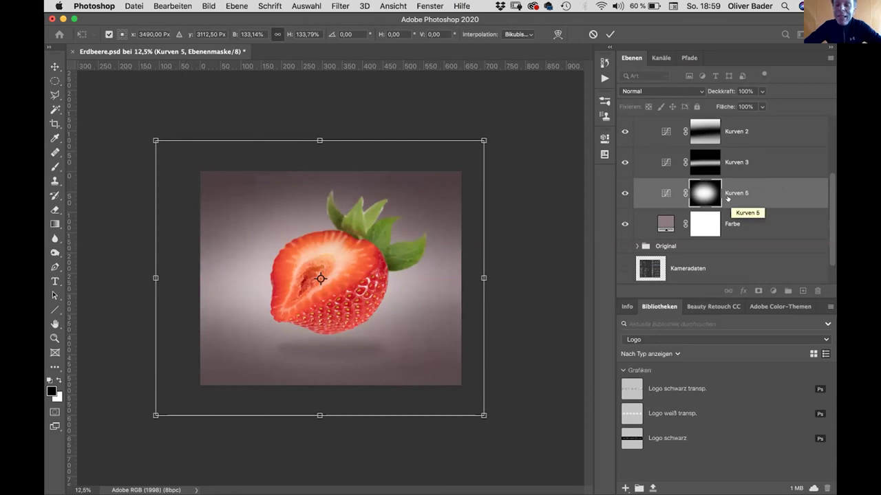
scroll(727, 198, down, 1)
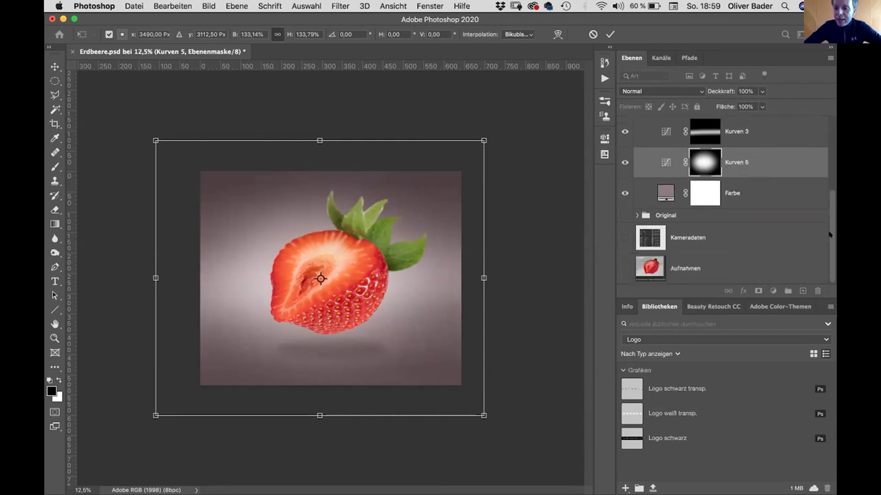
click(700, 269)
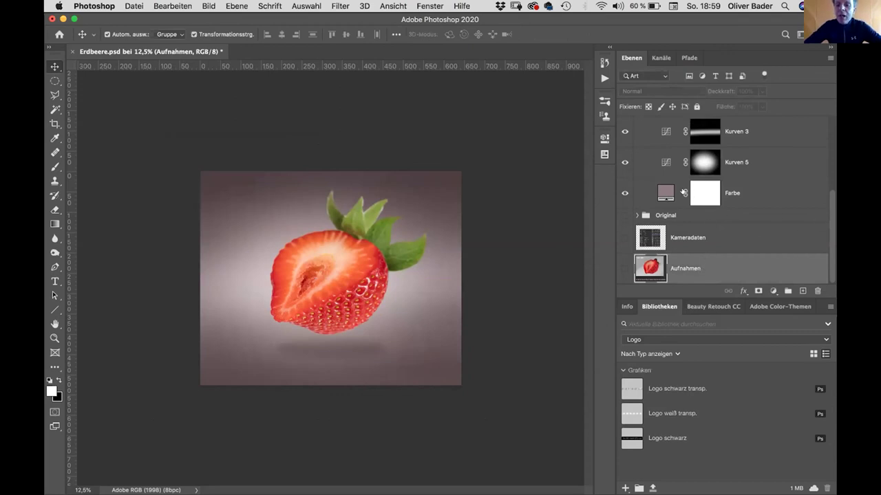
- Try the strong red #bd0927 as the fill colour of the Farbe layer, then discard it
double_click(658, 189)
drag(600, 331, 603, 333)
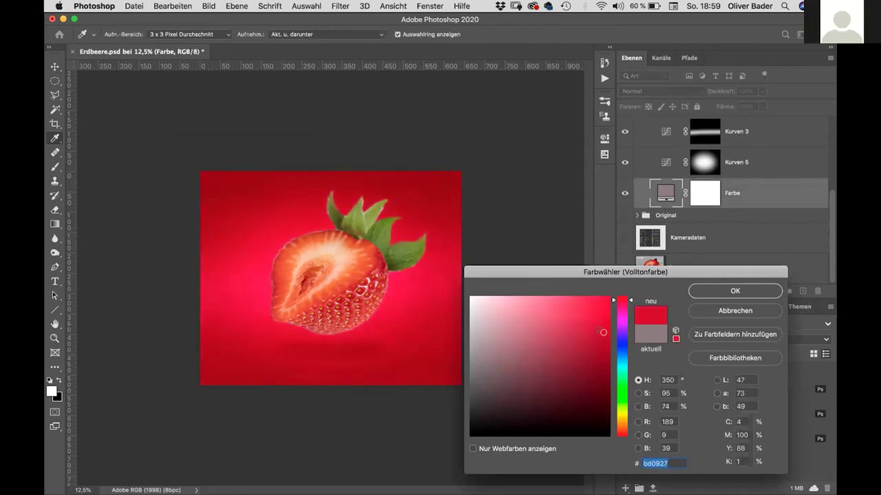
click(719, 309)
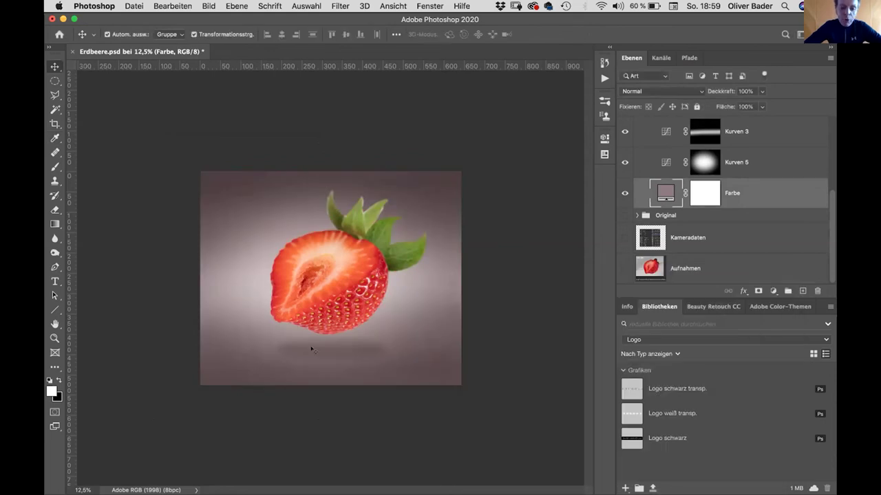
- Switch to the zoom.us application
mouse_move(827, 234)
mouse_down()
mouse_move(832, 122)
mouse_move(830, 225)
mouse_up()
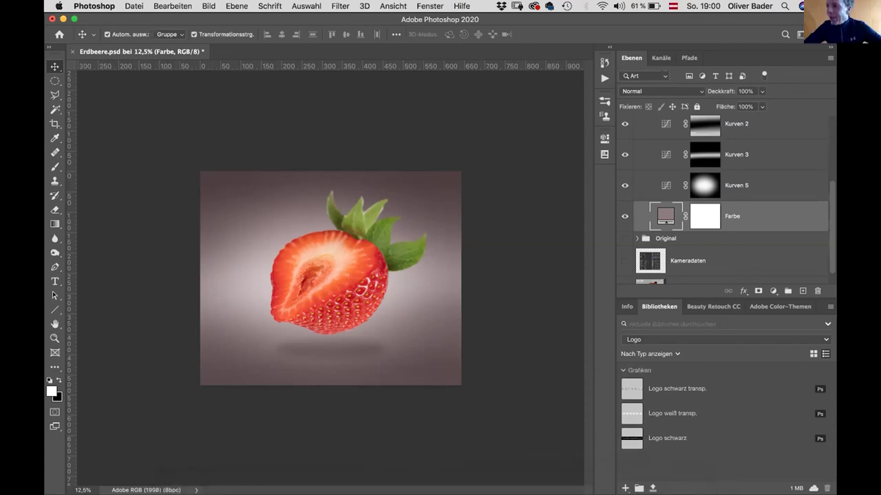
mouse_move(375, 485)
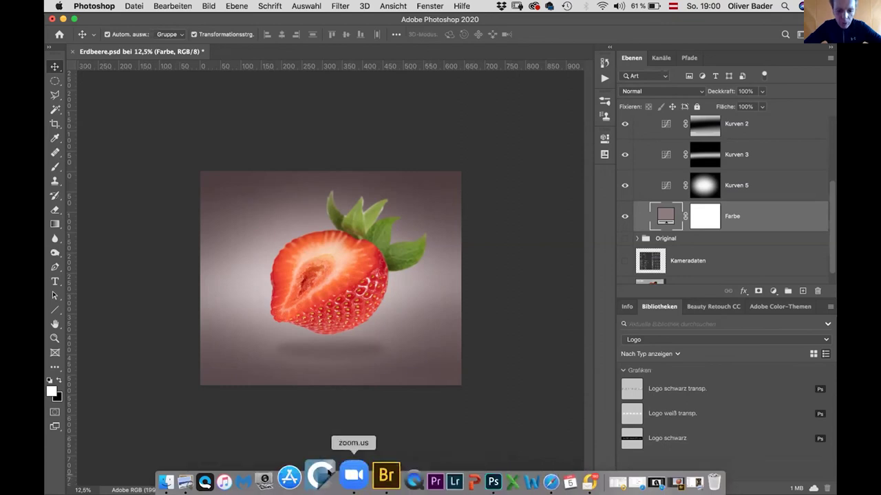
click(351, 475)
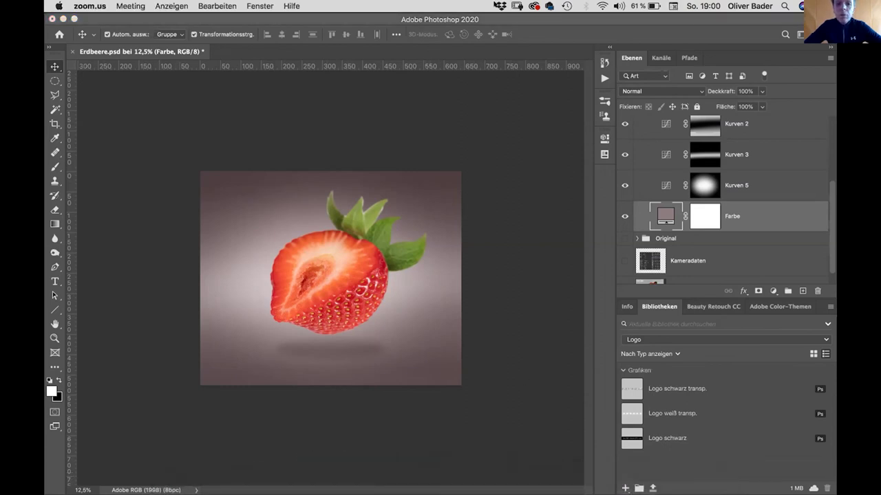